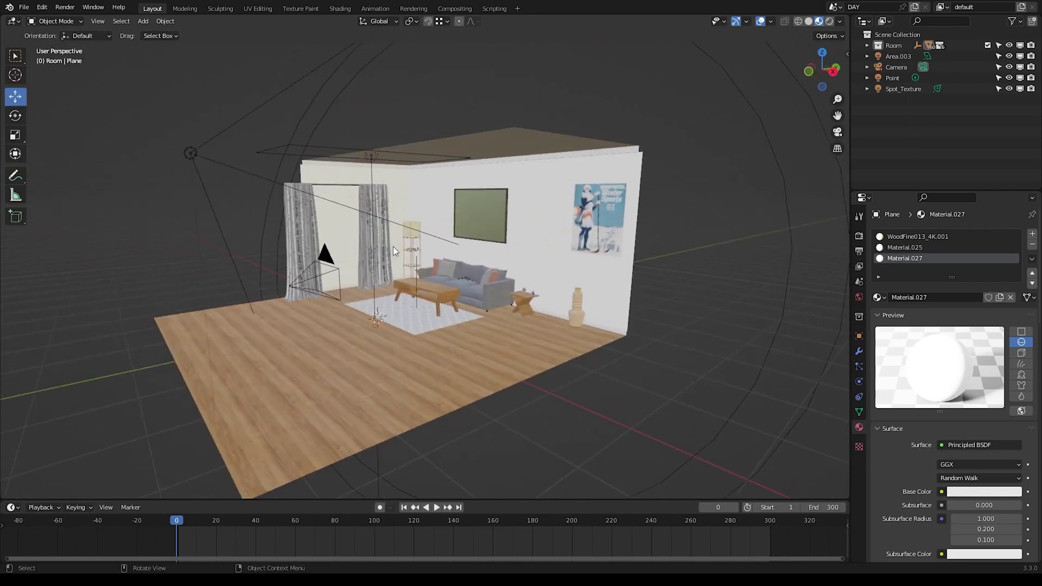
Select the Spot_Texture spot light to show its 5 W, 91.6° Light settings.
click(222, 179)
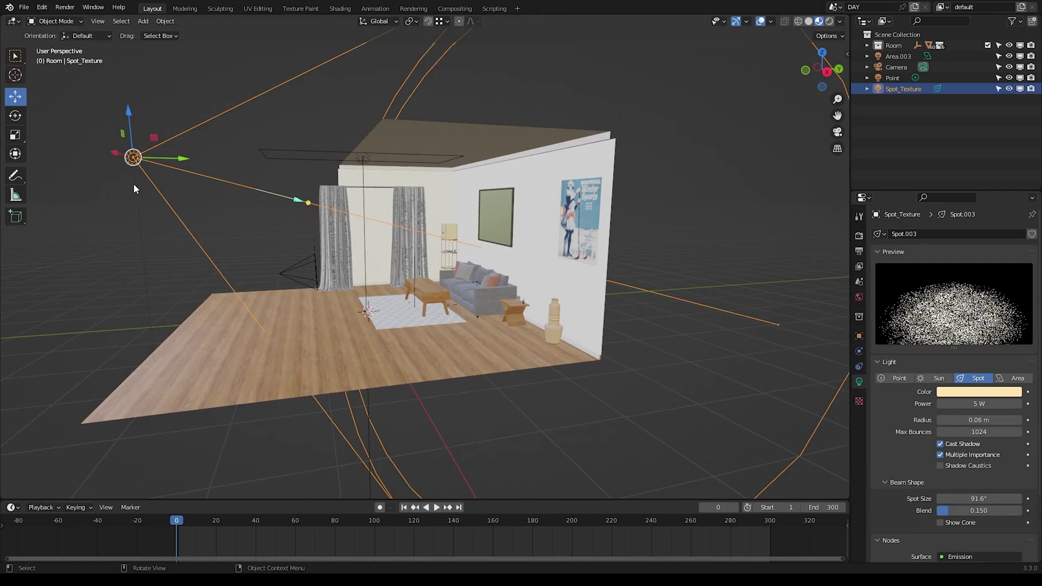
Hide Spot_Texture in the viewport and select the Area.003 ceiling light.
click(1010, 89)
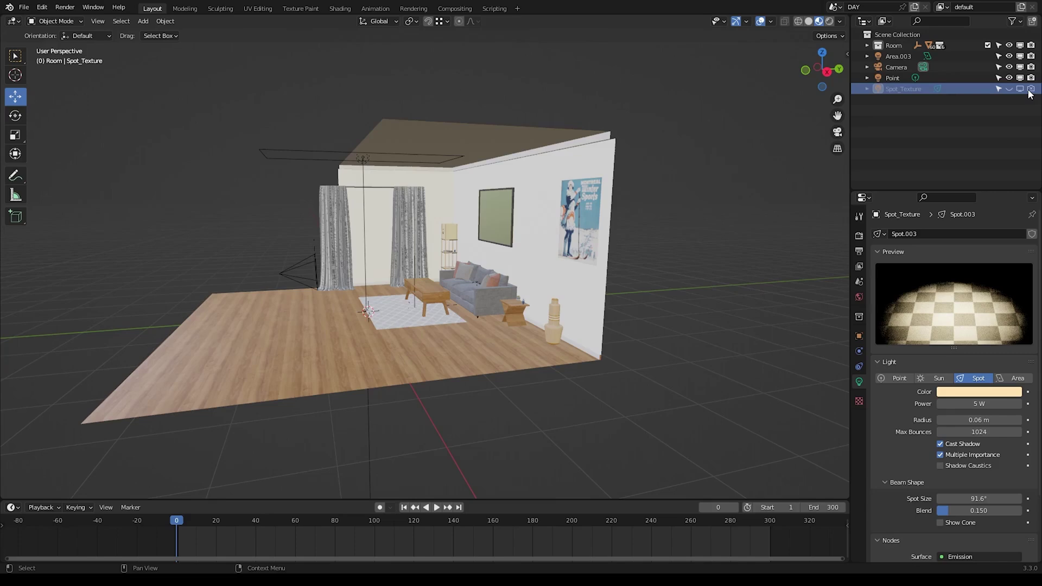
mouse_move(510, 217)
middle_down()
mouse_move(470, 210)
mouse_move(481, 200)
mouse_move(531, 213)
mouse_move(522, 210)
middle_up()
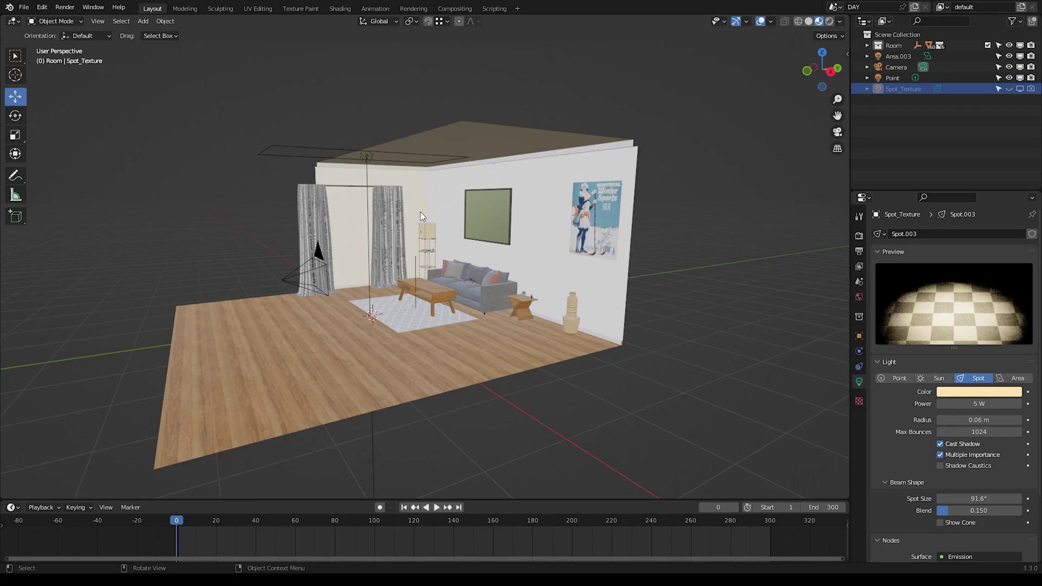
middle_drag(592, 199, 693, 220)
click(441, 152)
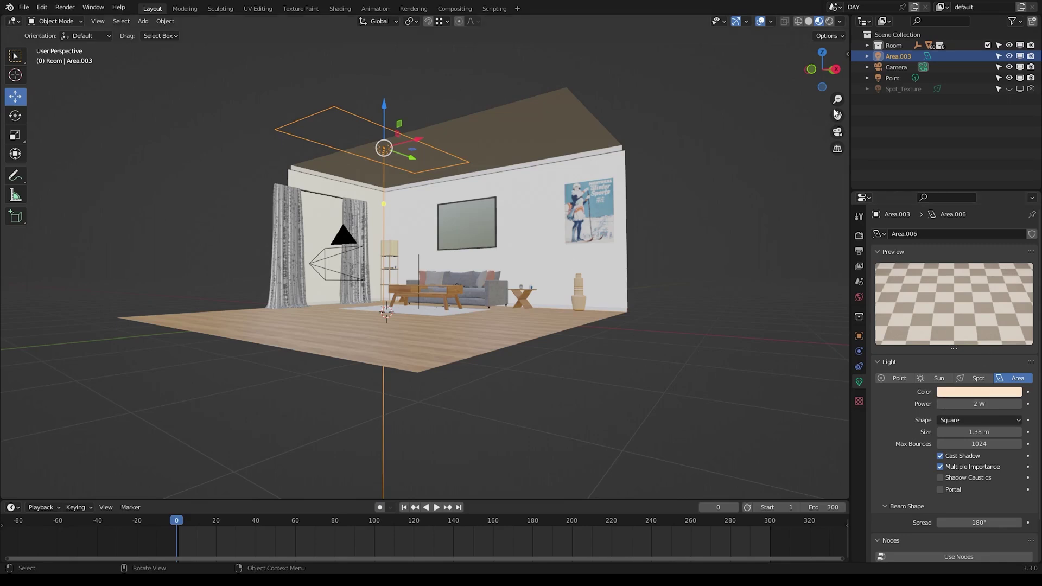
Select the Point light and set its power to .3 W (300 mW).
click(898, 80)
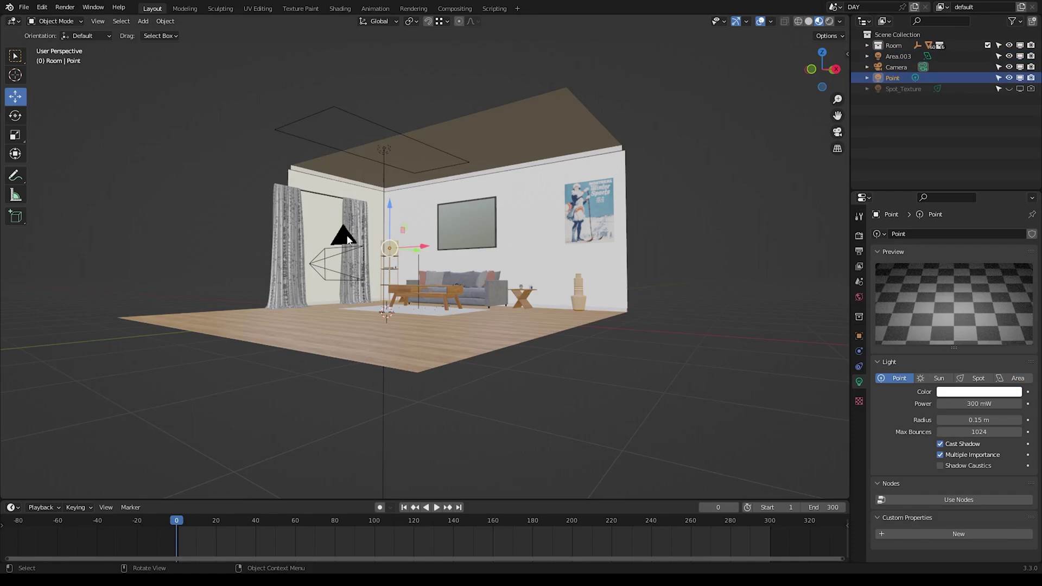
scroll(417, 257, up, 10)
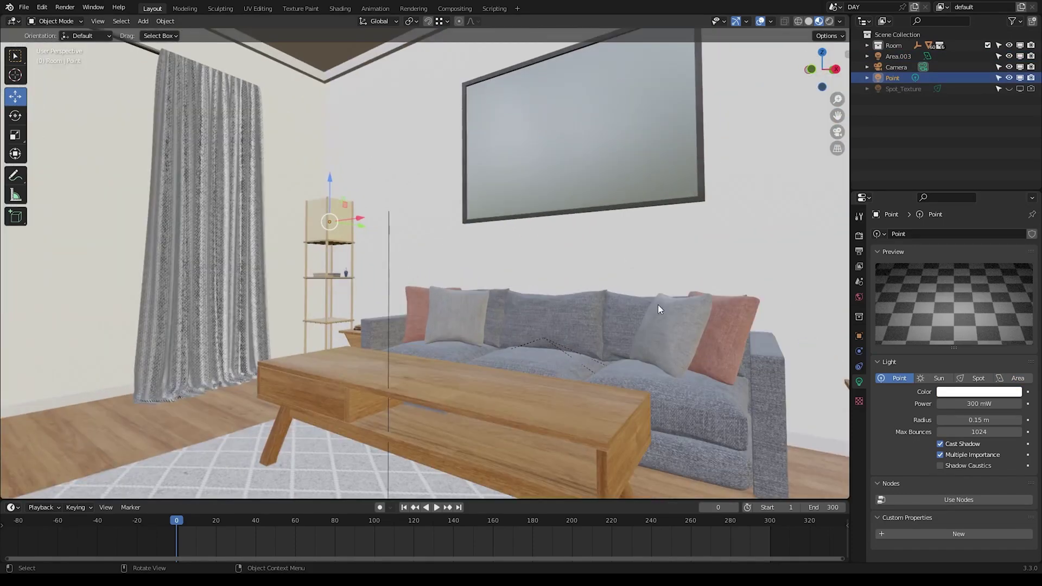
click(971, 405)
key(BackSpace)
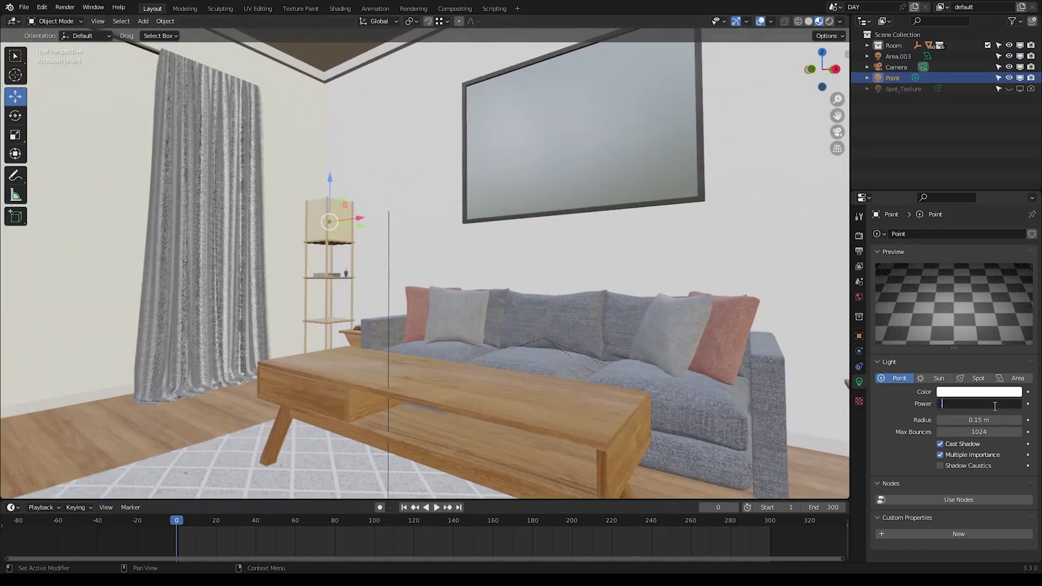
text(.3)
key(Return)
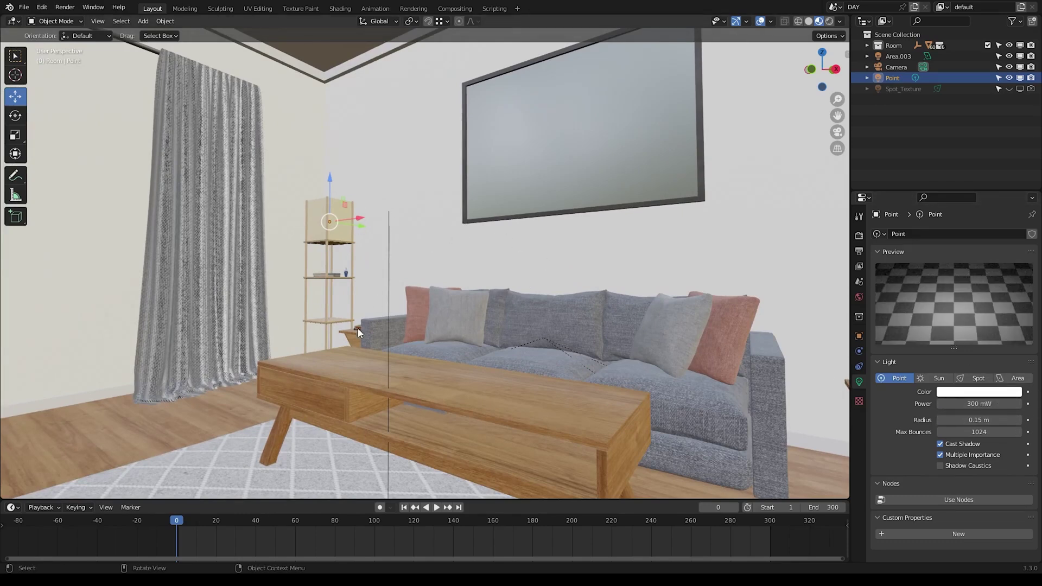
scroll(391, 280, down, 5)
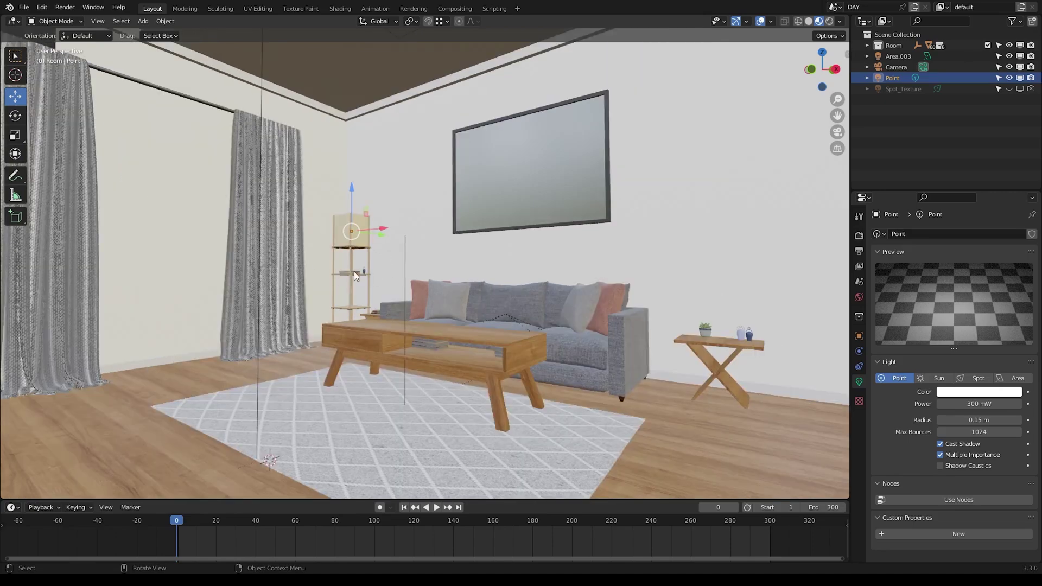
middle_drag(354, 271, 317, 276)
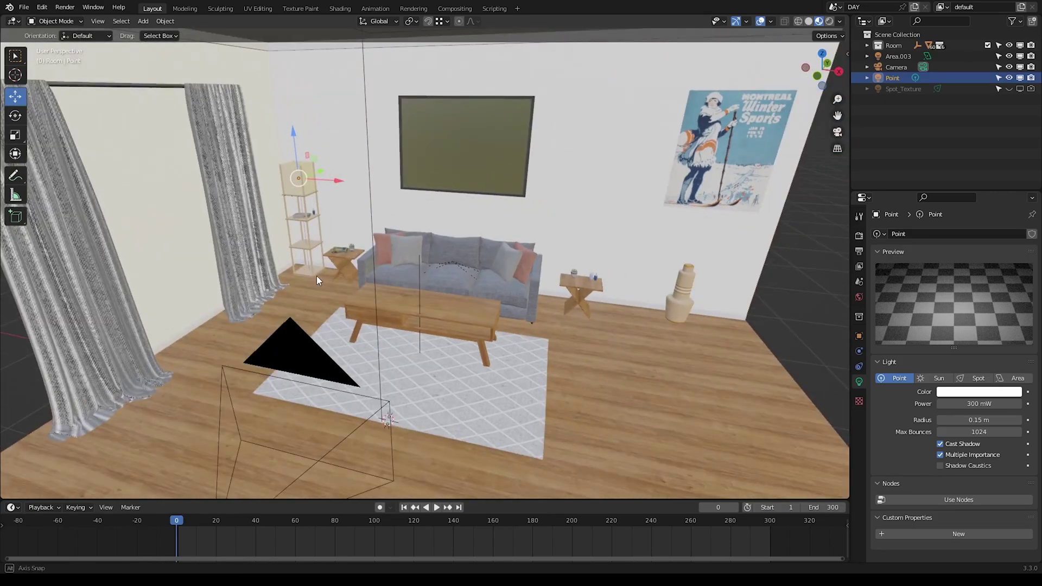
In the Shading workspace, show the World node tree and drag Background Strength to 0.030.
click(340, 8)
click(215, 317)
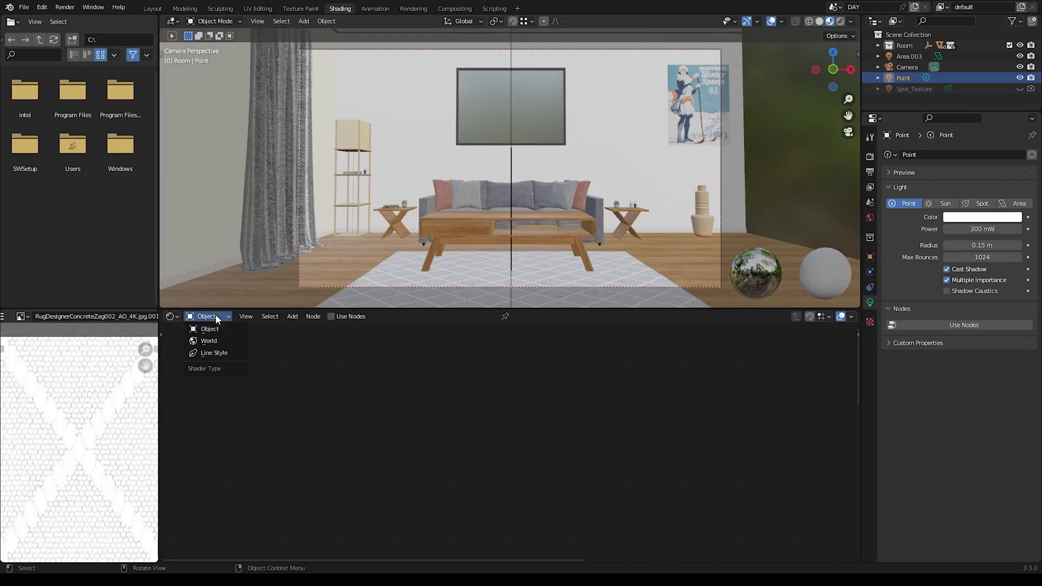
click(219, 341)
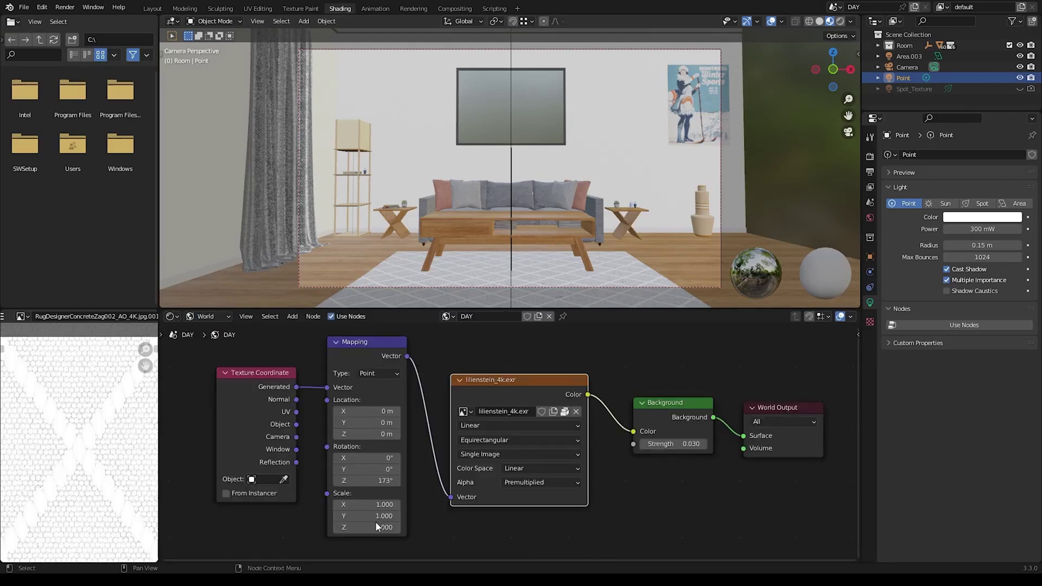
drag(691, 444, 371, 459)
Back in Layout, zoom out and orbit to look down over the whole room.
click(152, 8)
scroll(639, 274, down, 8)
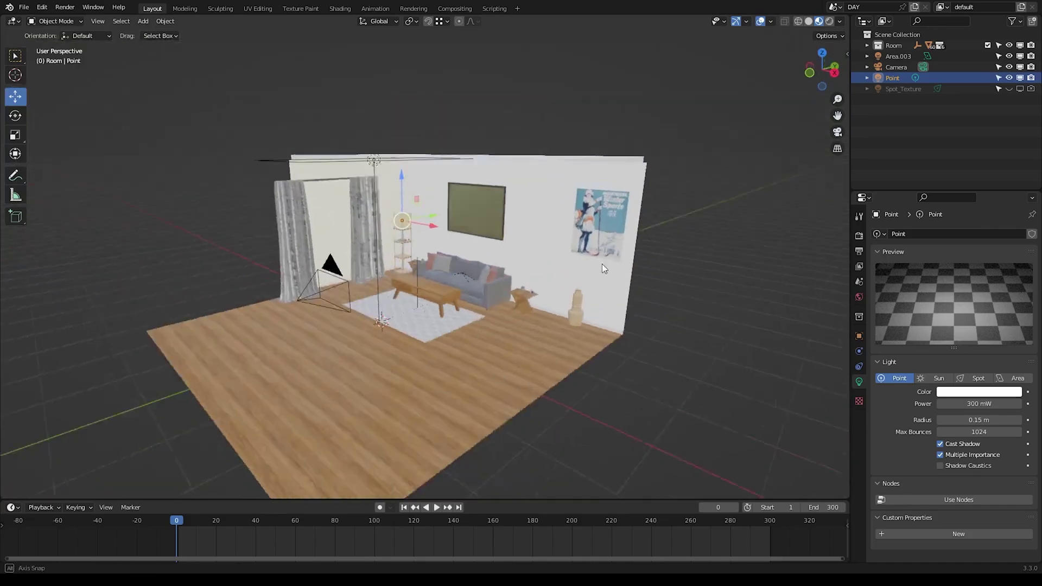
mouse_move(602, 264)
middle_down()
mouse_move(604, 244)
mouse_move(602, 254)
middle_up()
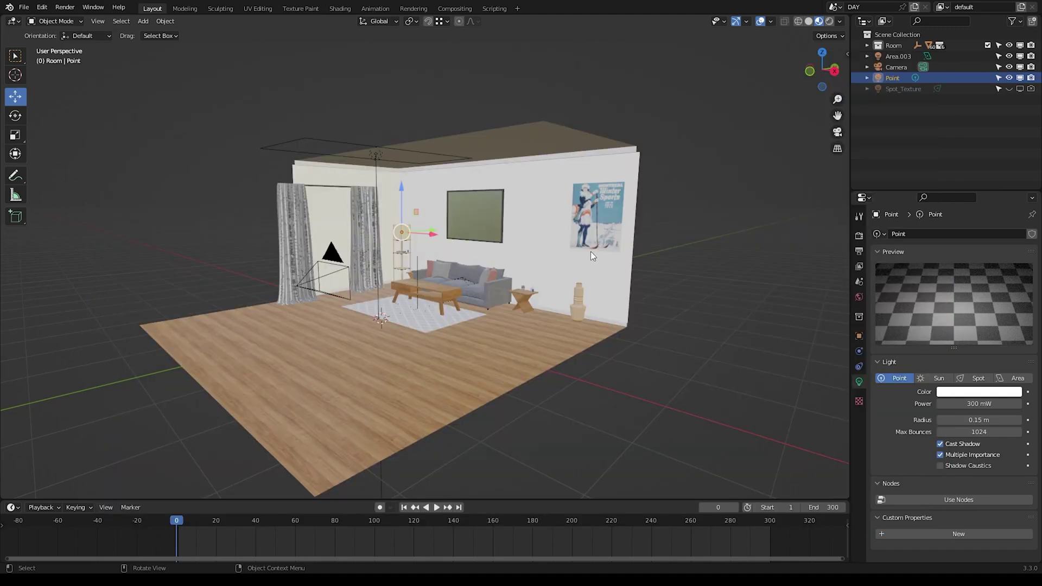
middle_drag(591, 252, 461, 240)
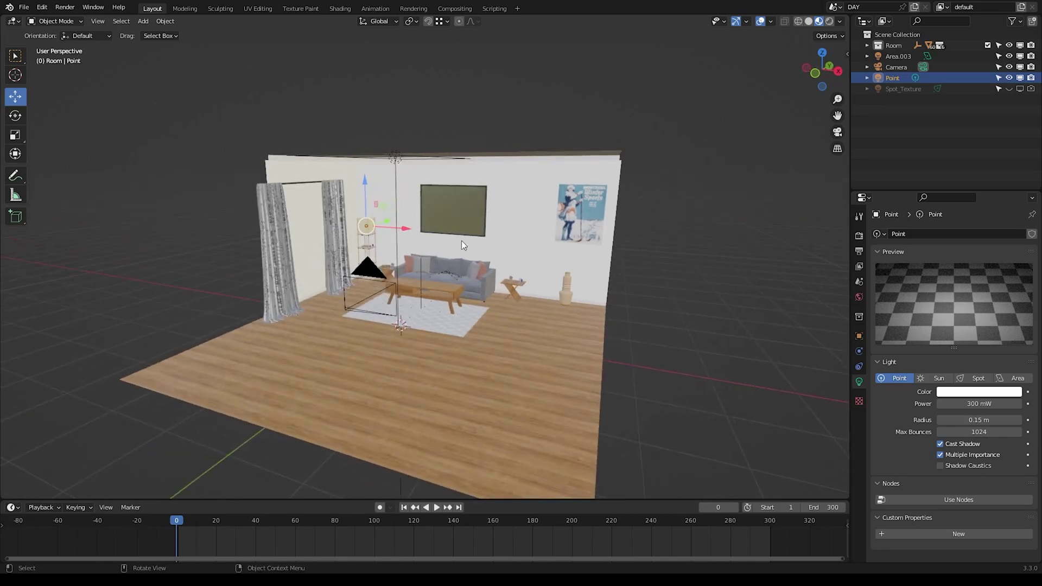
middle_drag(461, 240, 423, 249)
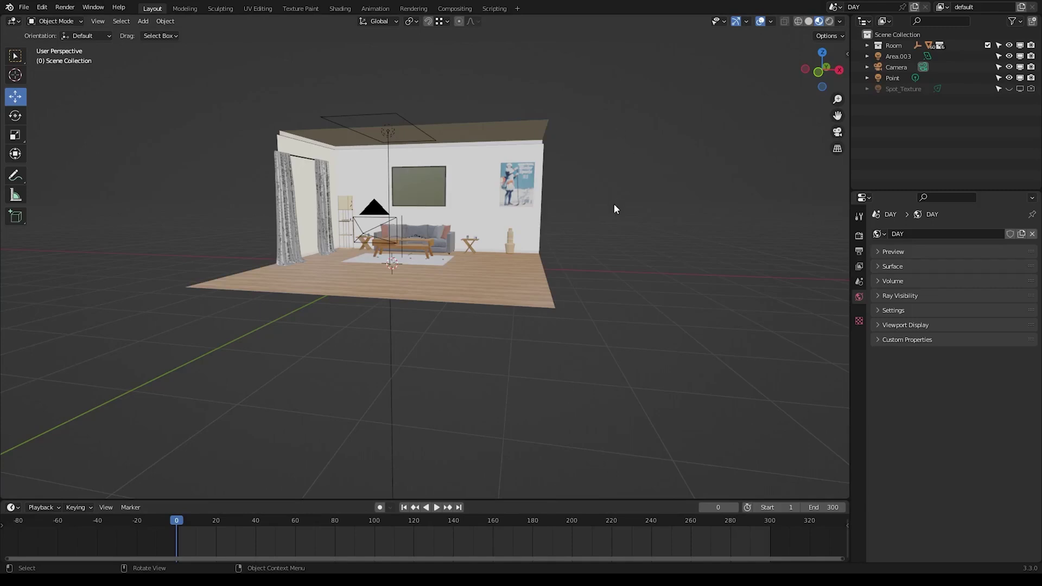
Add a plane, move it away from the room along X and scale it about 2.1 times.
key(shift+a)
mouse_move(611, 208)
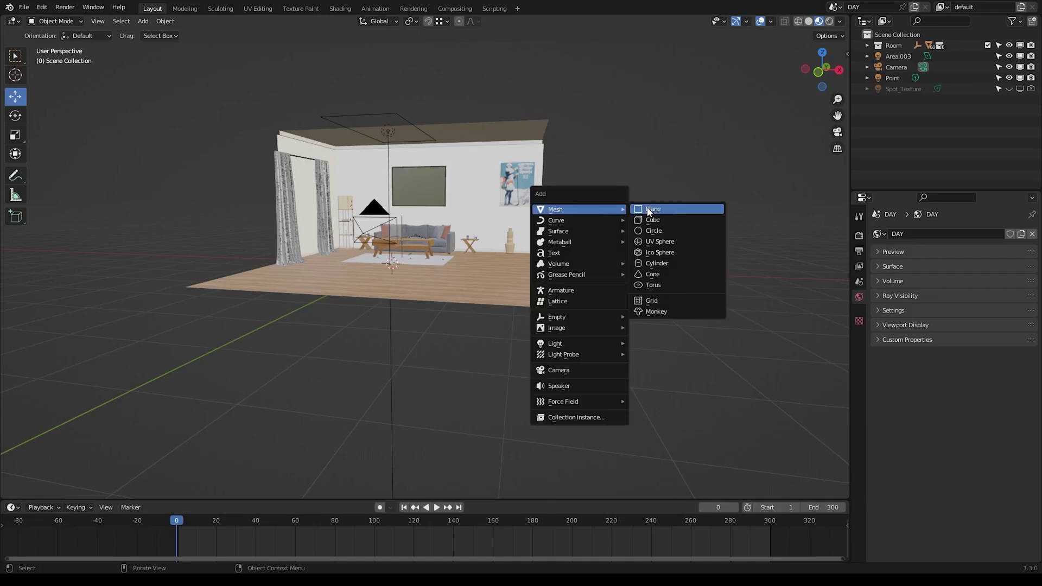
key(Return)
drag(436, 266, 831, 274)
key(KP_Decimal)
middle_drag(652, 249, 591, 281)
key(s)
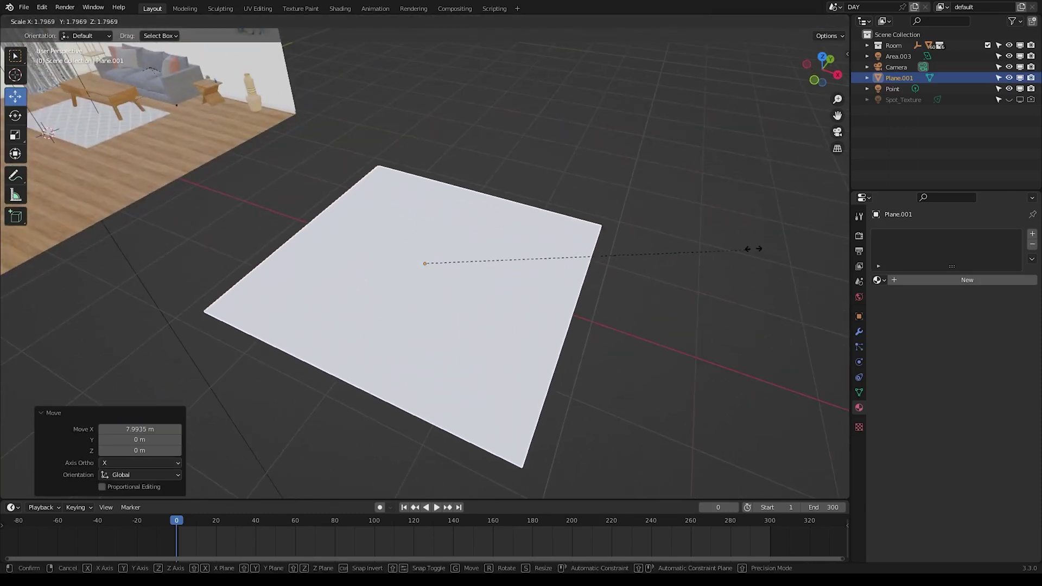
click(809, 227)
In Edit Mode, raise the plane's back edge straight up along Z to form a wall.
key(Tab)
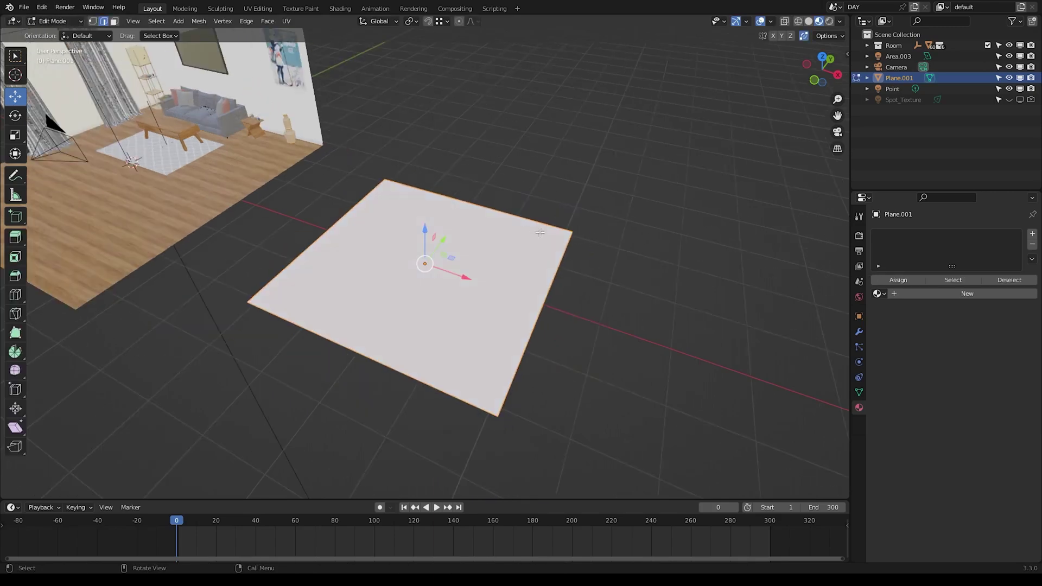
click(503, 212)
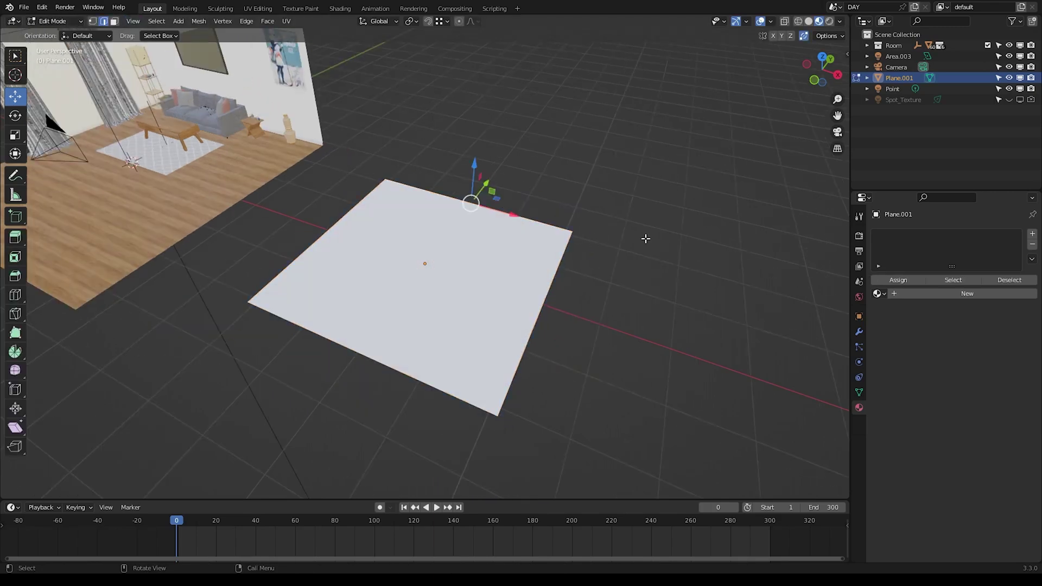
middle_drag(645, 234, 649, 205)
key(g)
key(z)
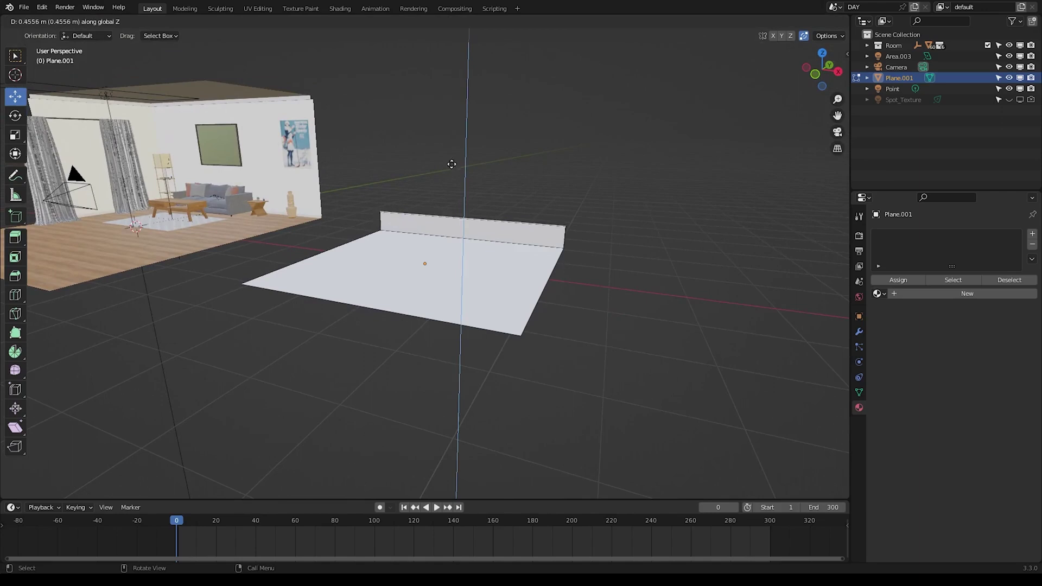
click(456, 46)
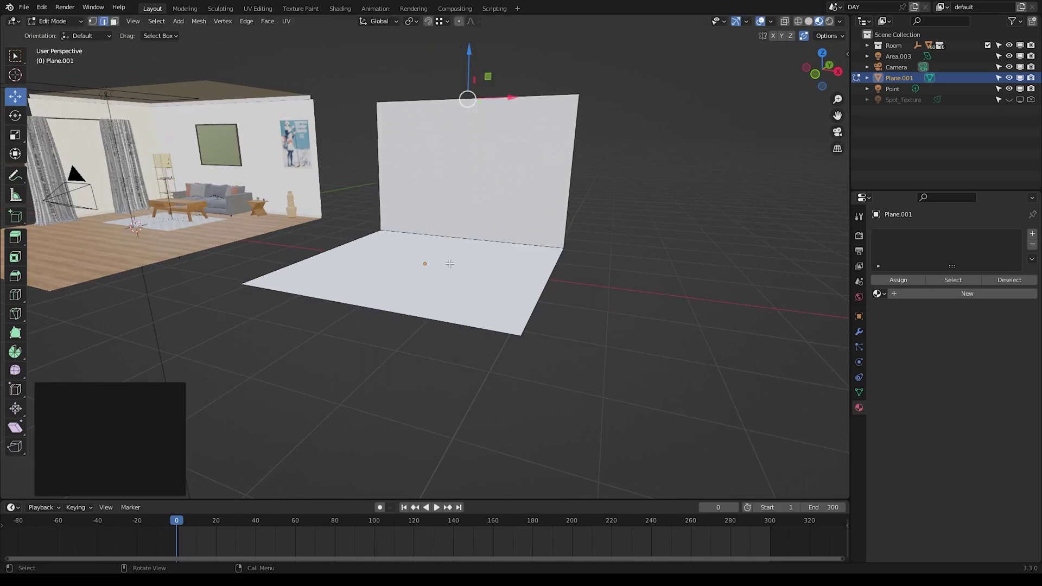
Bevel the floor-wall crease edge with 0.245 m width and 13 segments.
click(460, 241)
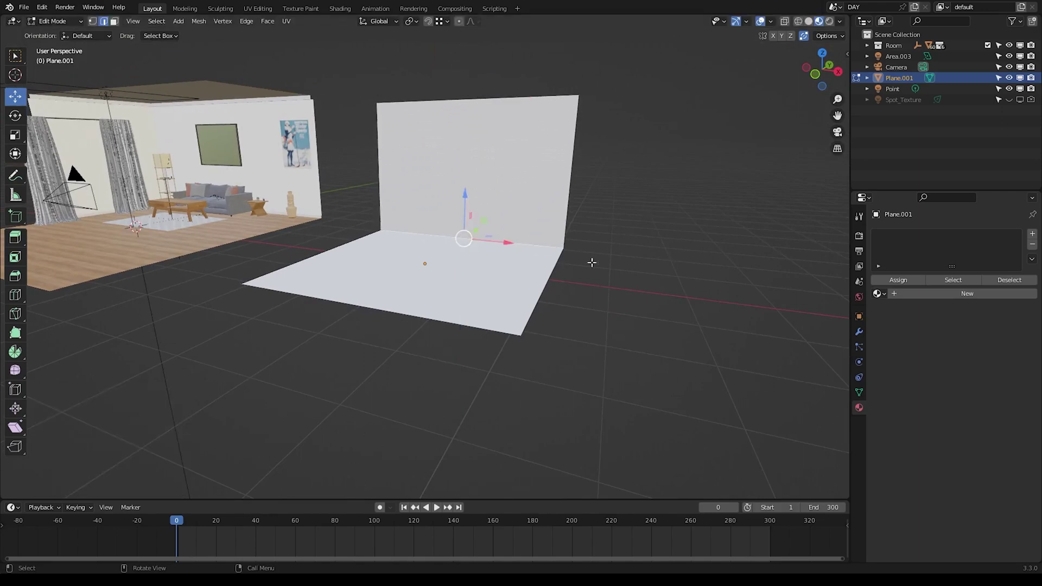
scroll(570, 228, up, 1)
key(ctrl+b)
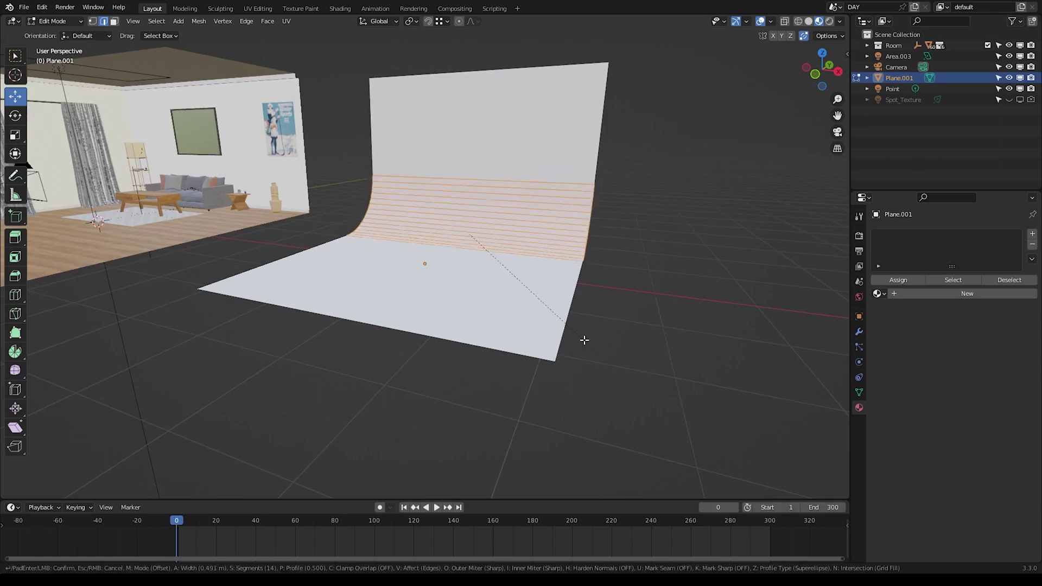
scroll(571, 315, down, 5)
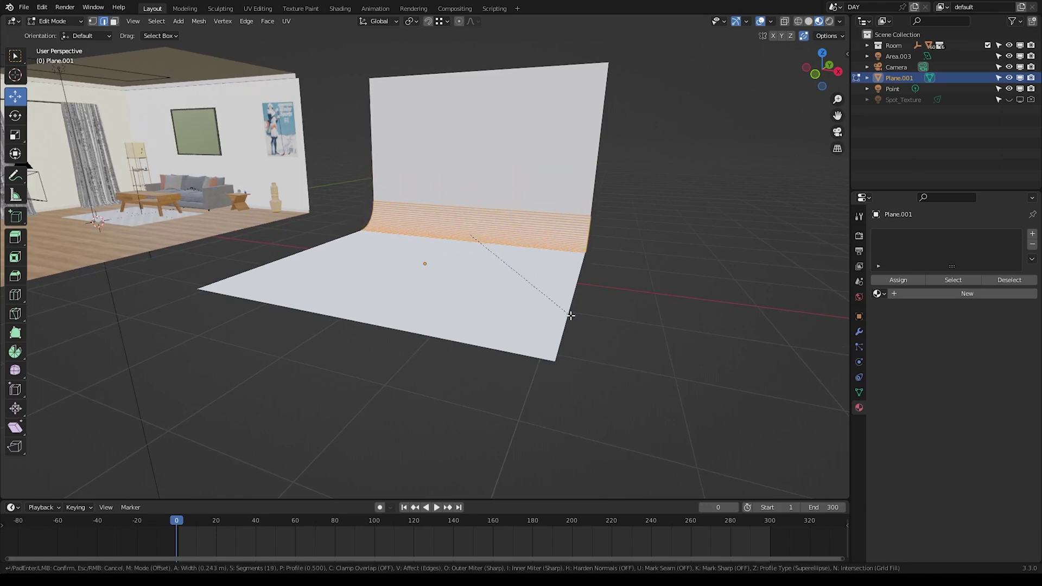
scroll(571, 315, up, 4)
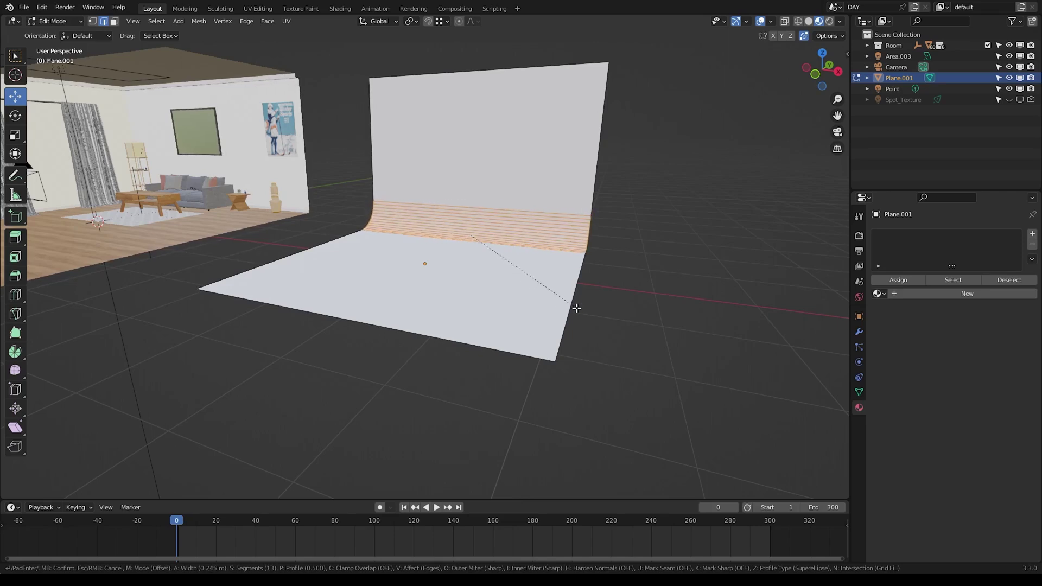
click(574, 310)
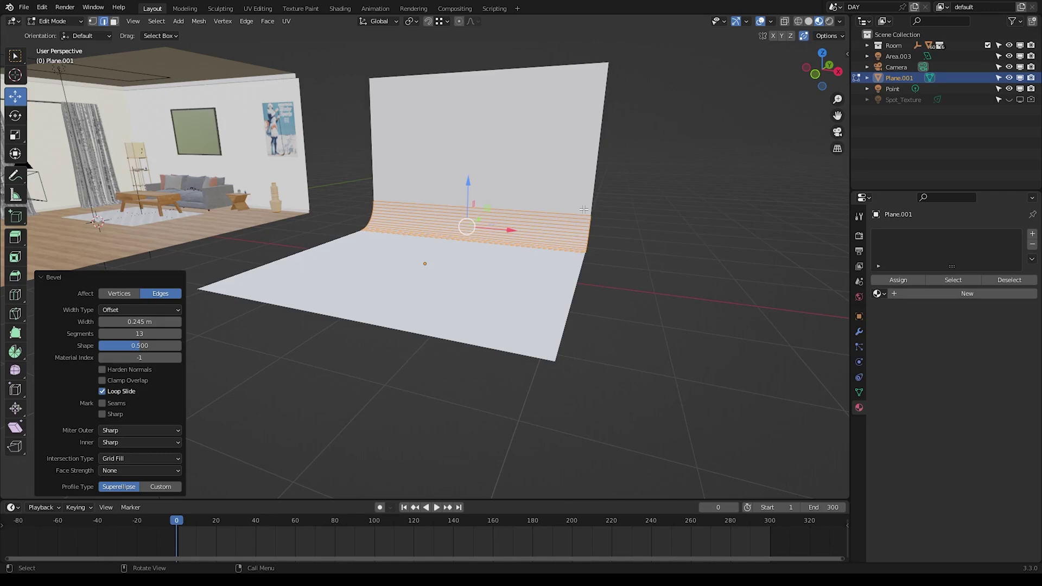
In Object Mode, widen the backdrop to 1.313 on X and enlarge it uniformly by 1.145.
key(Tab)
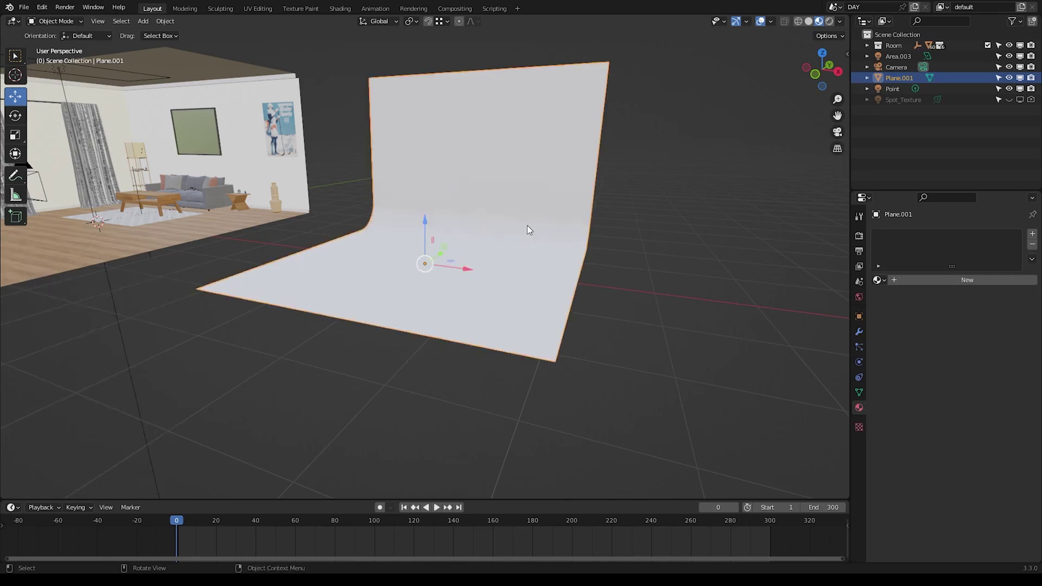
middle_drag(484, 290, 511, 290)
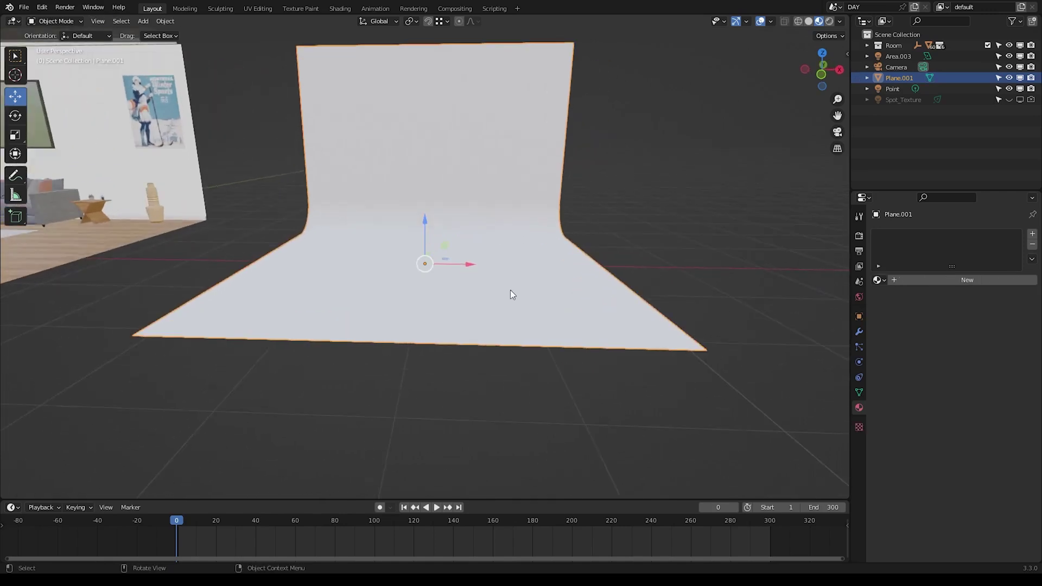
key(s)
key(x)
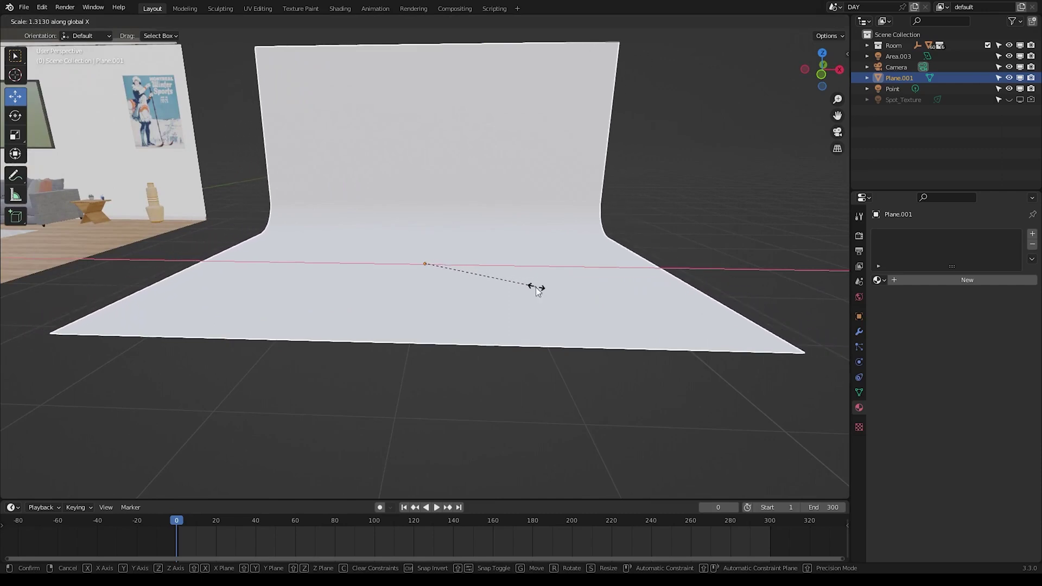
click(536, 289)
key(s)
click(576, 155)
Give the backdrop a new material with a black base colour.
scroll(575, 154, down, 3)
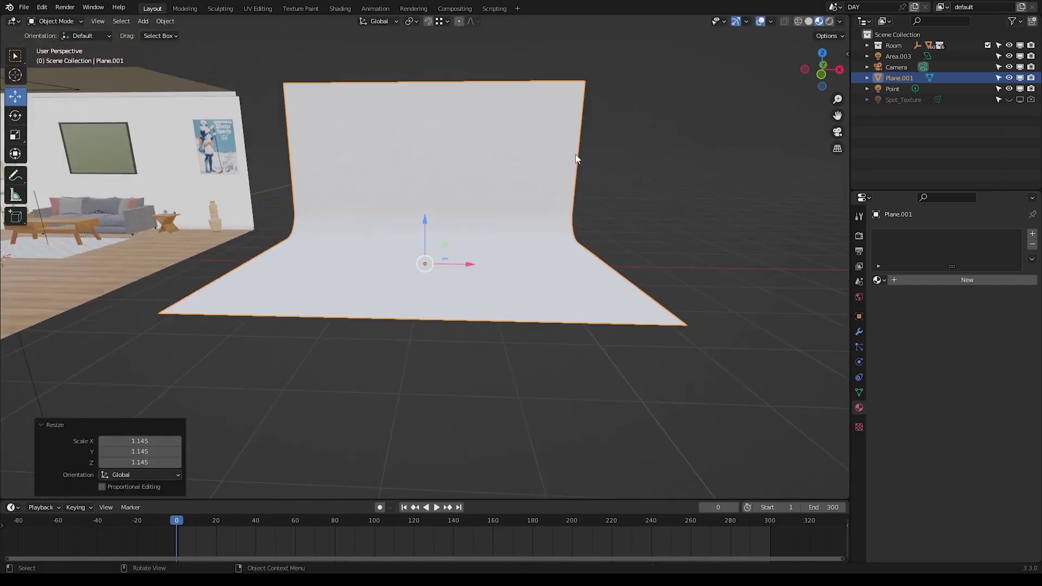
click(935, 279)
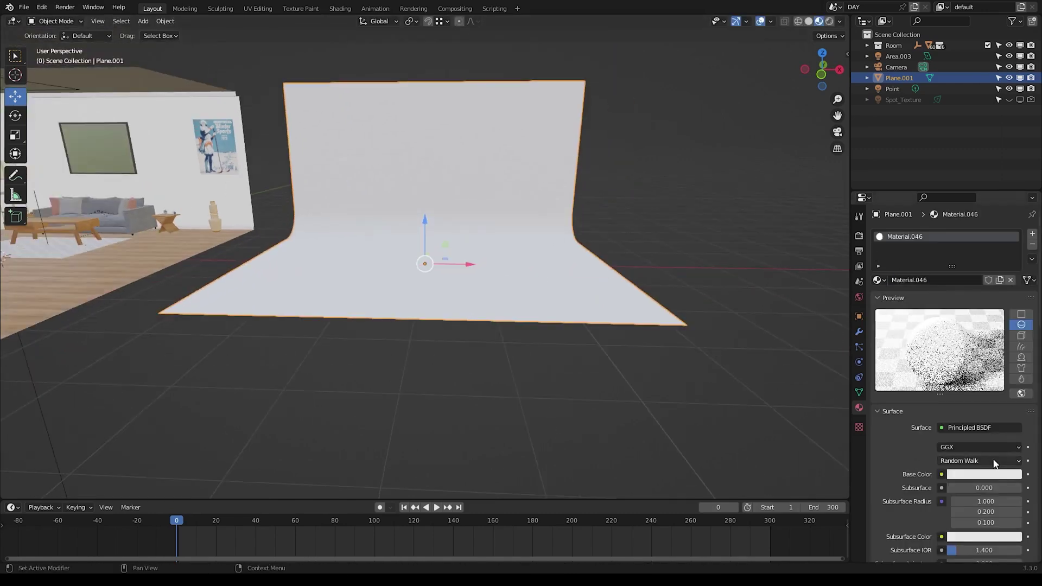
click(983, 474)
click(1025, 396)
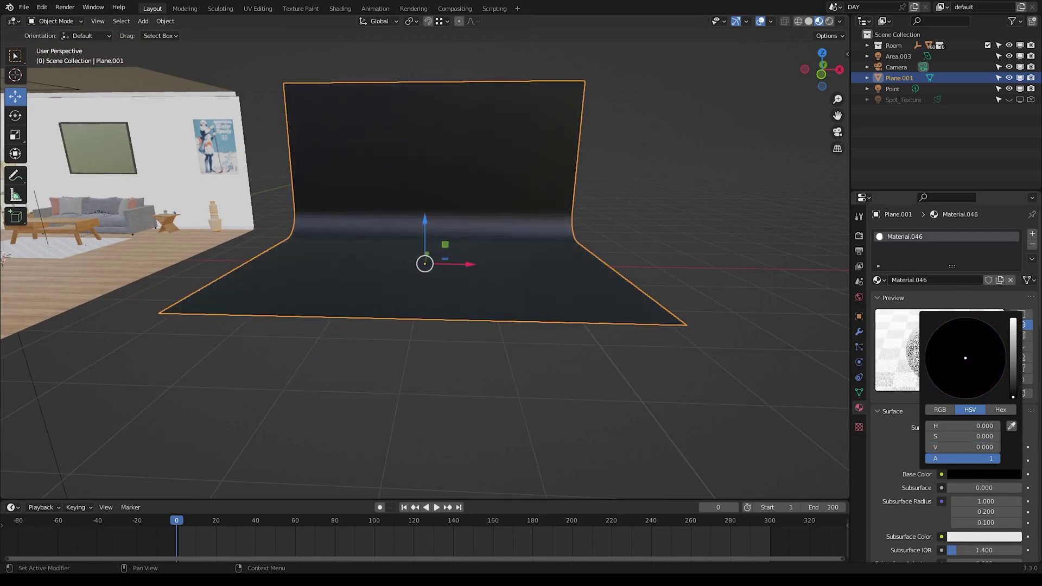
Apply Shade Smooth to the backdrop from the Object menu.
middle_drag(318, 231, 369, 227)
scroll(369, 227, up, 1)
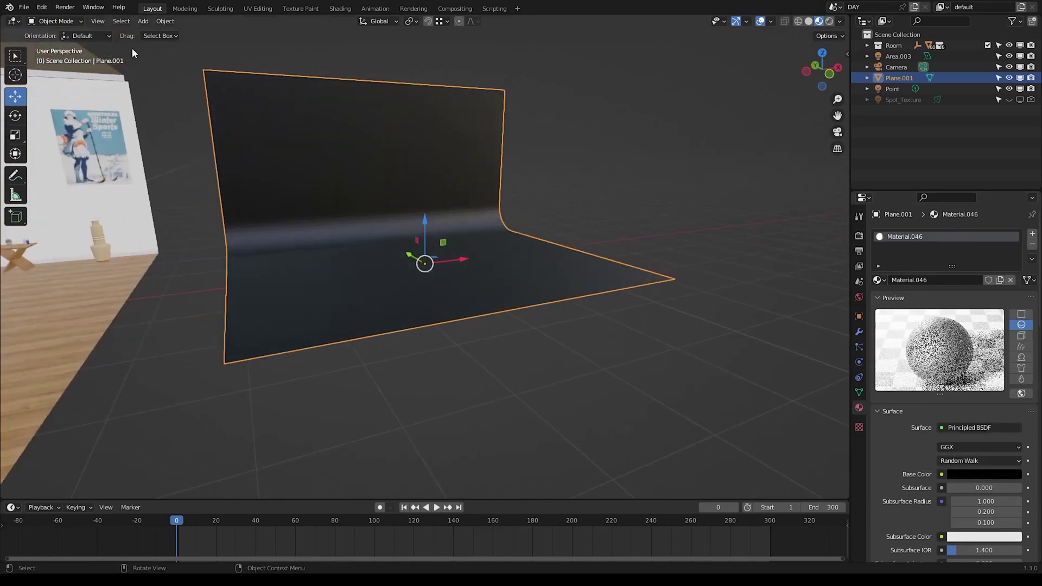
click(166, 21)
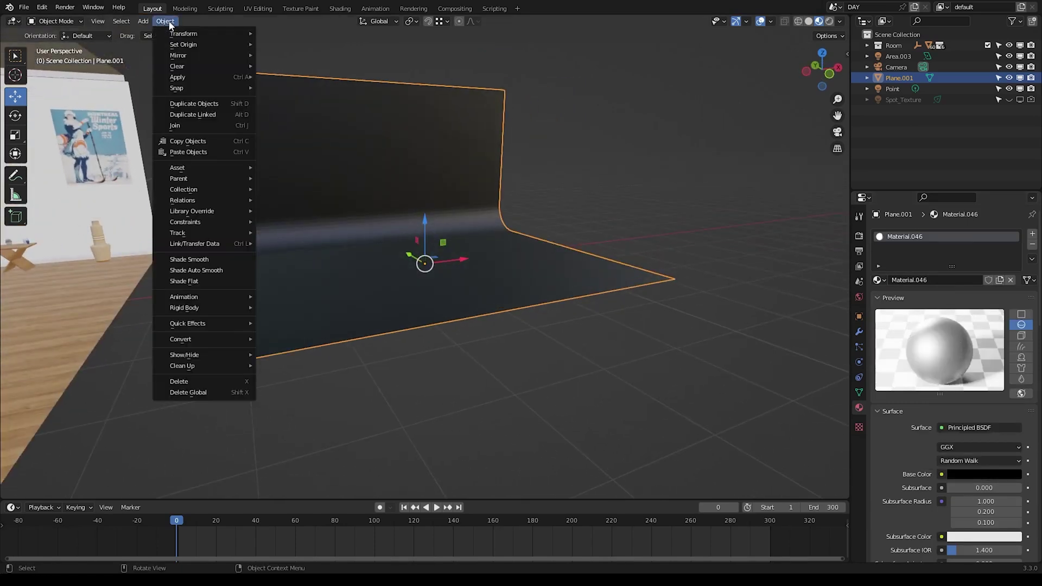
click(219, 259)
Scale the backdrop up again by 1.088.
scroll(239, 238, down, 2)
middle_drag(247, 224, 375, 223)
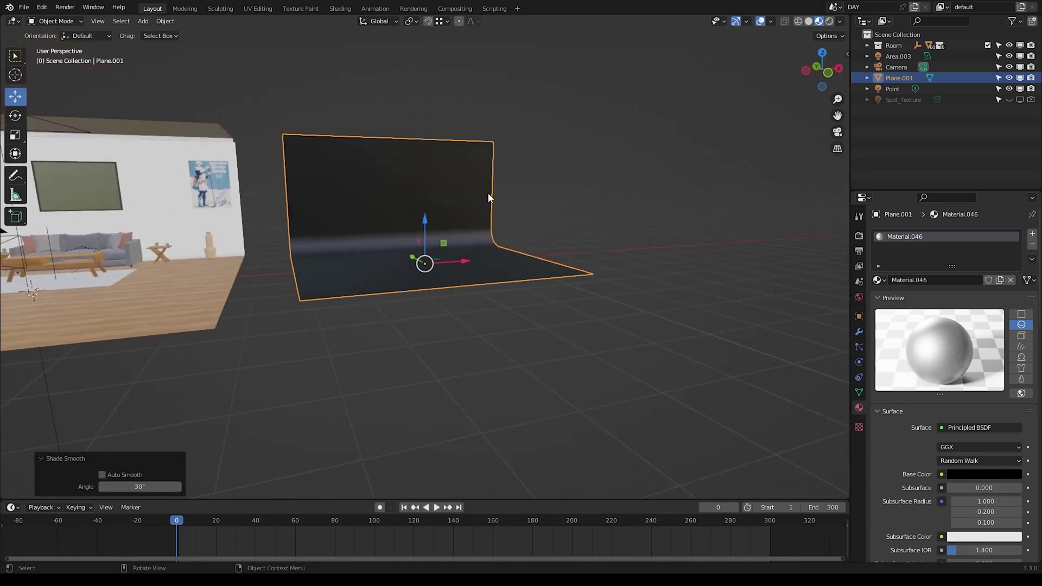
key(s)
click(604, 149)
middle_drag(604, 149, 317, 269)
Add a Spot light and move it along X and up along Z above the backdrop.
key(shift)
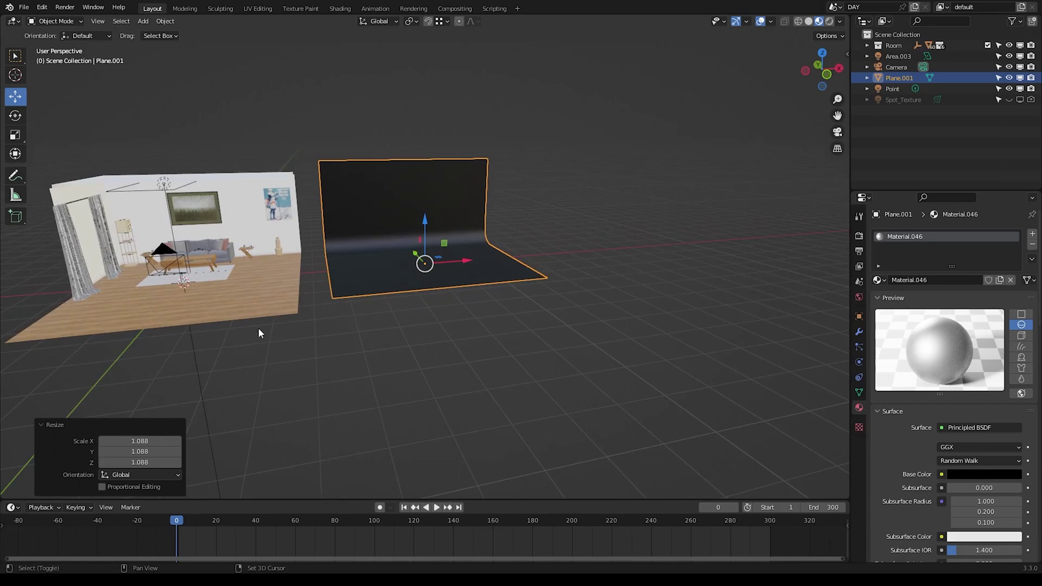
key(shift+a)
mouse_move(260, 466)
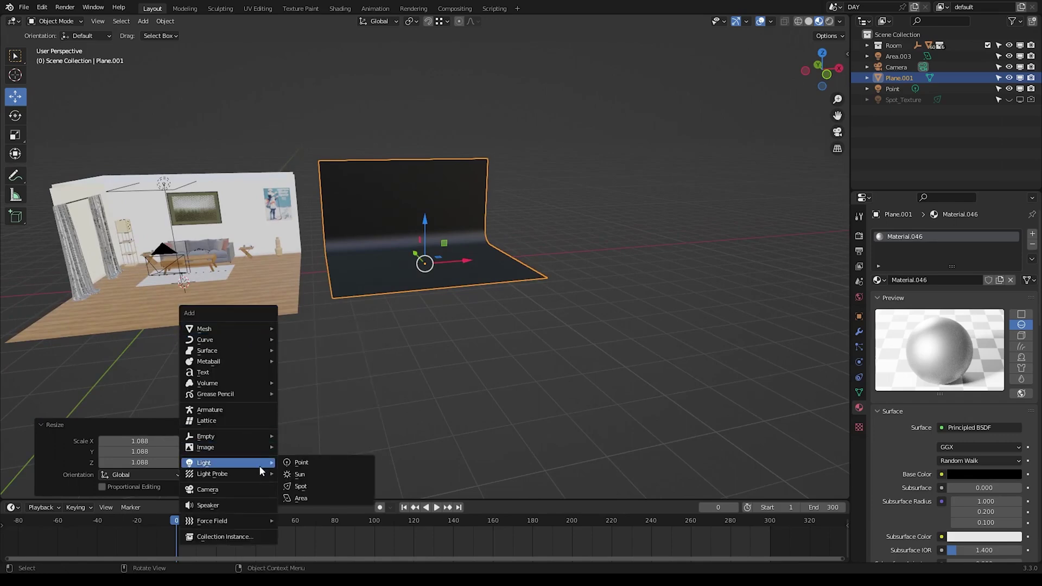
click(300, 487)
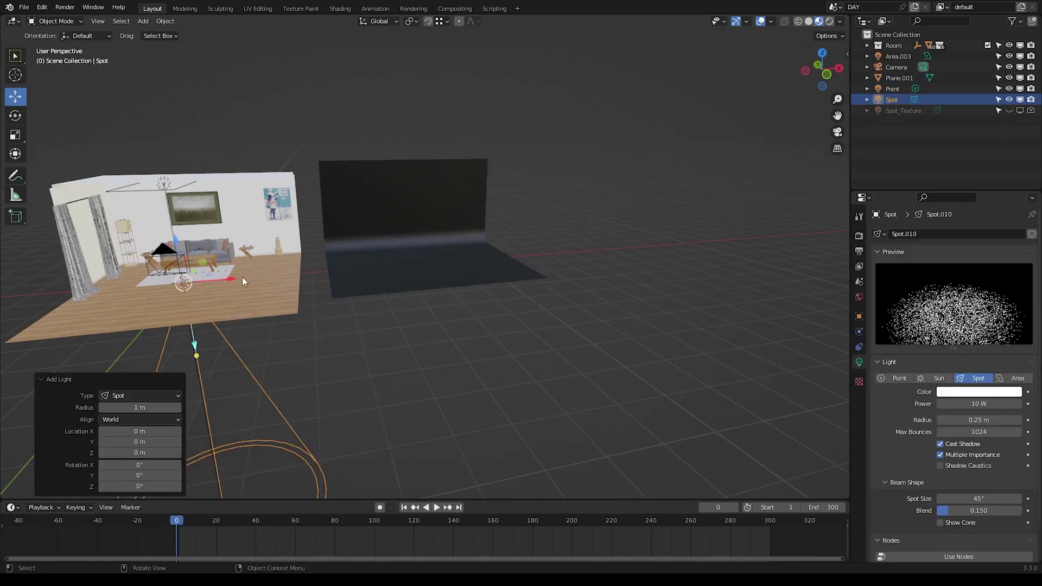
drag(242, 281, 481, 265)
middle_drag(481, 266, 400, 252)
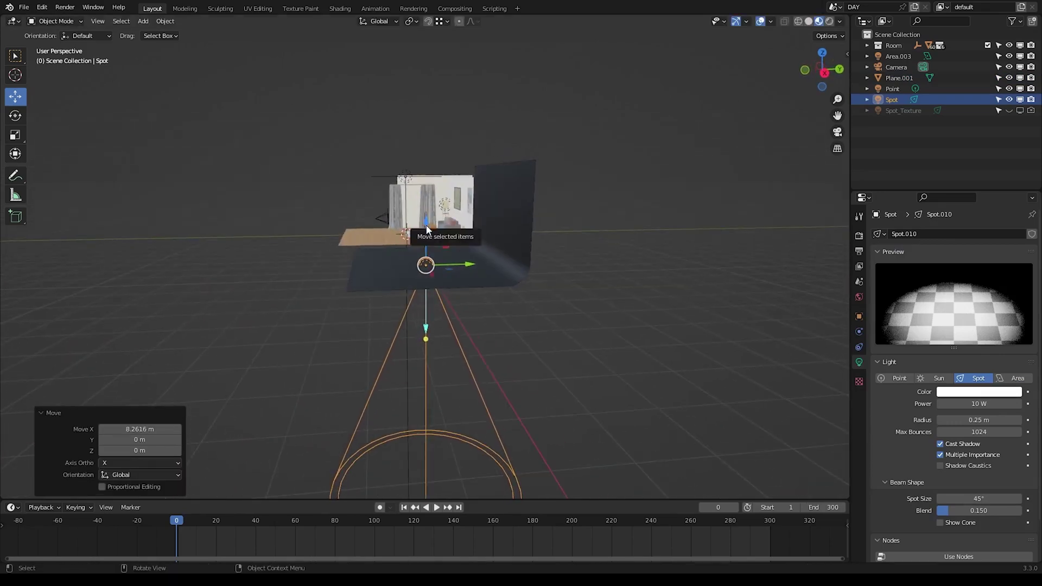
drag(426, 230, 427, 130)
In Right Orthographic view, rotate the spot light so its cone tilts down toward the backdrop.
key(KP_3)
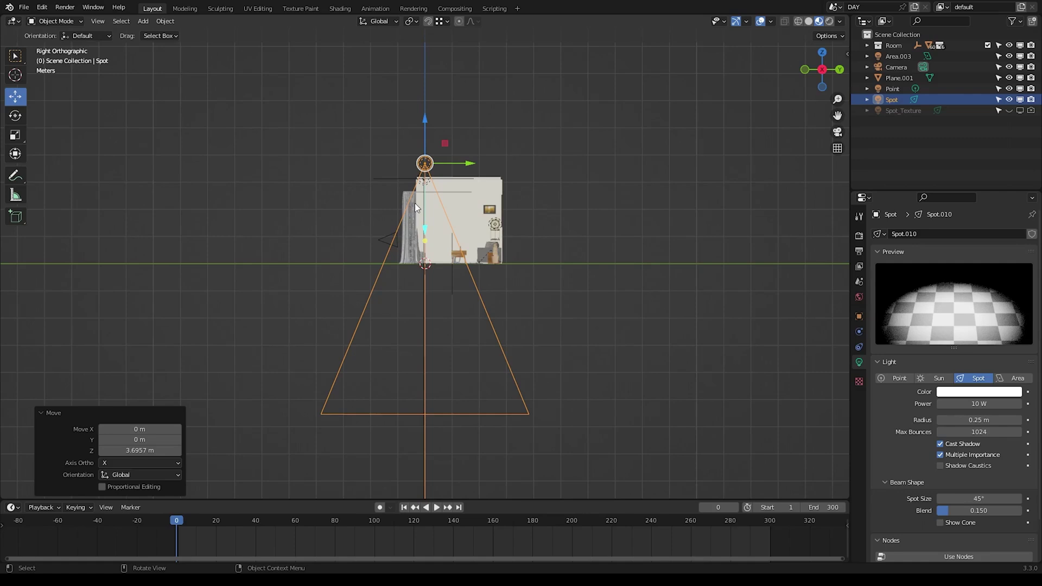
key(r)
click(580, 226)
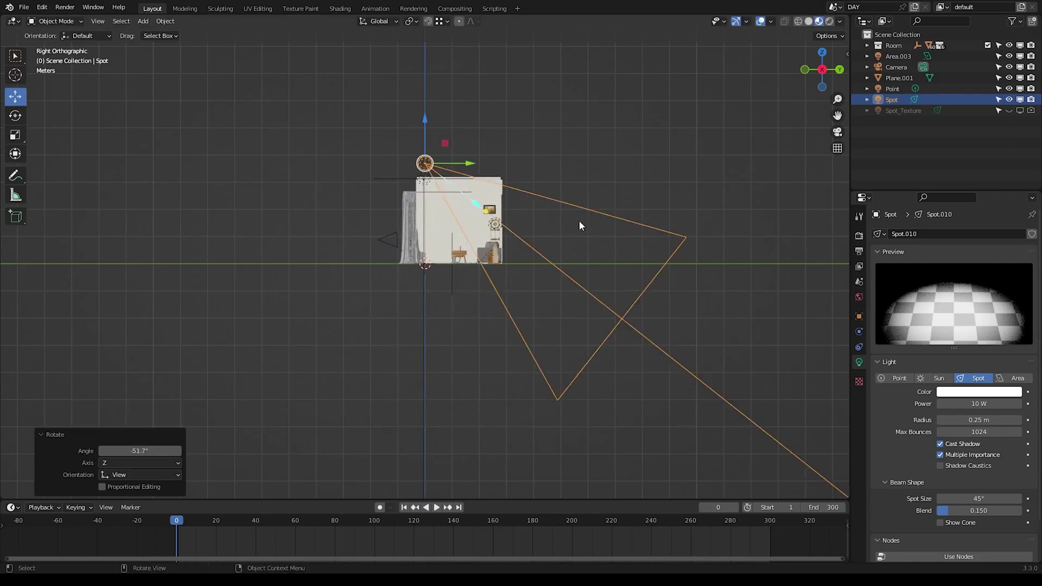
key(r)
click(624, 256)
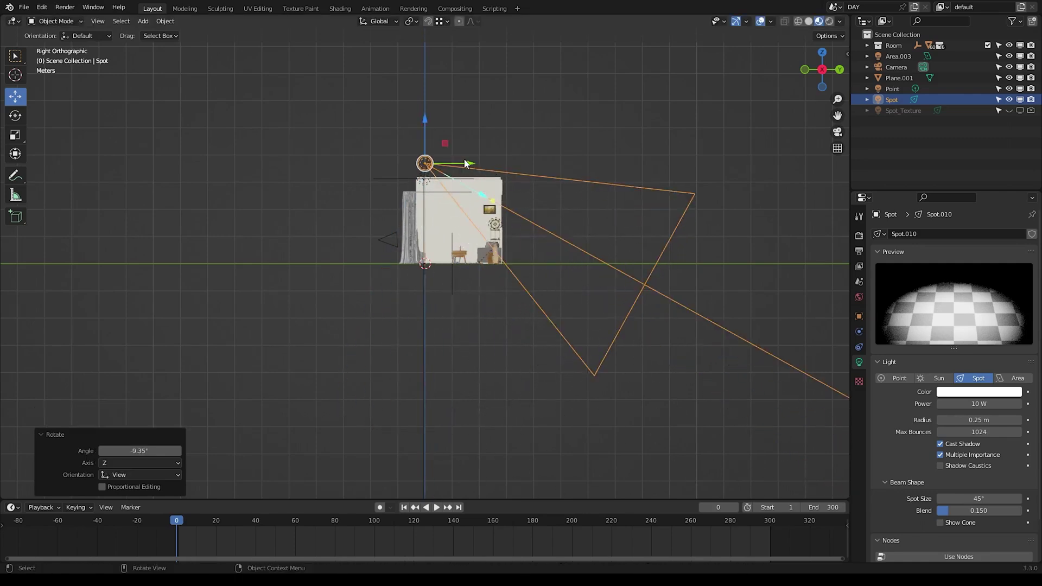
Slide the spot light sideways along Y into its final position over the backdrop.
drag(468, 163, 388, 163)
middle_drag(388, 163, 386, 167)
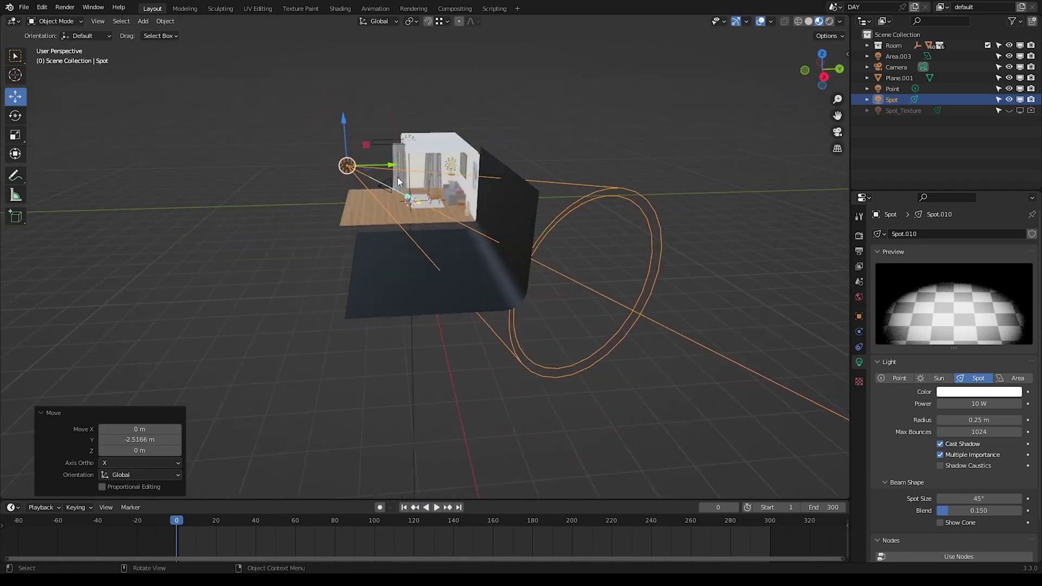
drag(386, 167, 340, 161)
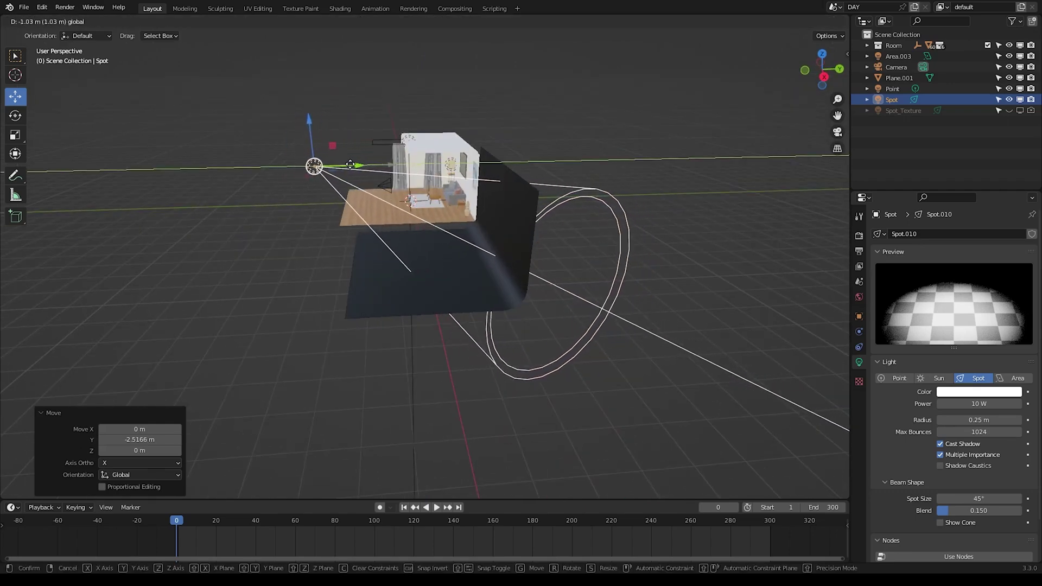
click(351, 164)
scroll(732, 109, up, 3)
mouse_move(732, 108)
middle_down()
mouse_move(726, 123)
mouse_move(747, 96)
middle_up()
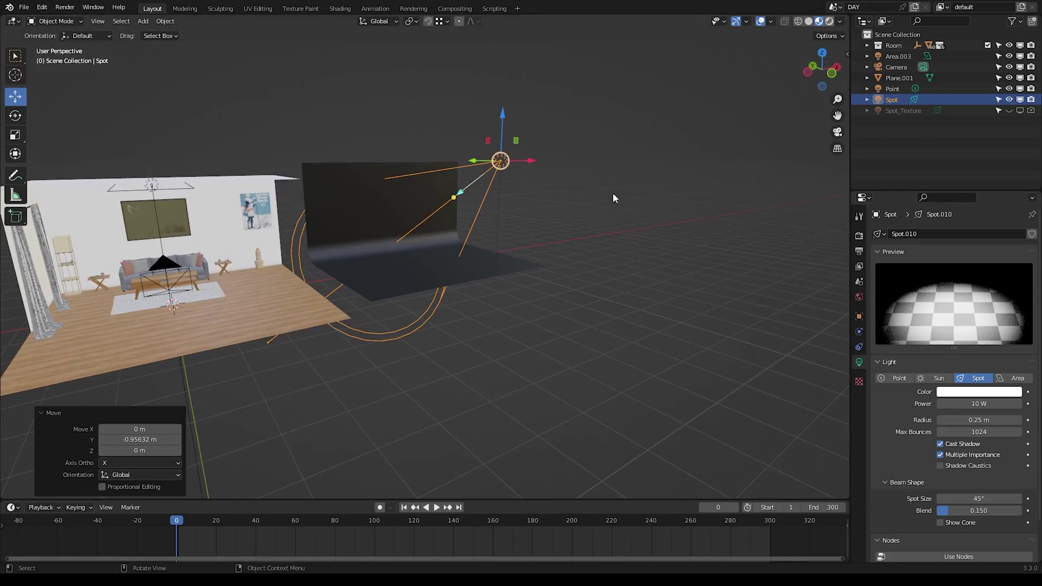
Preview in Rendered shading and set the Spot light's power to 1000 W.
key(z)
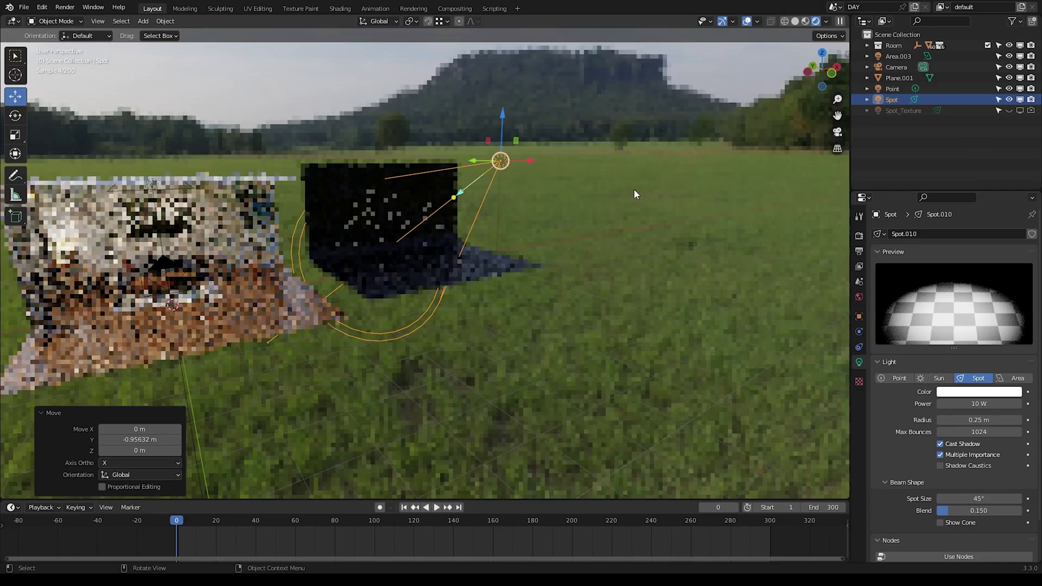
drag(838, 115, 718, 260)
click(716, 265)
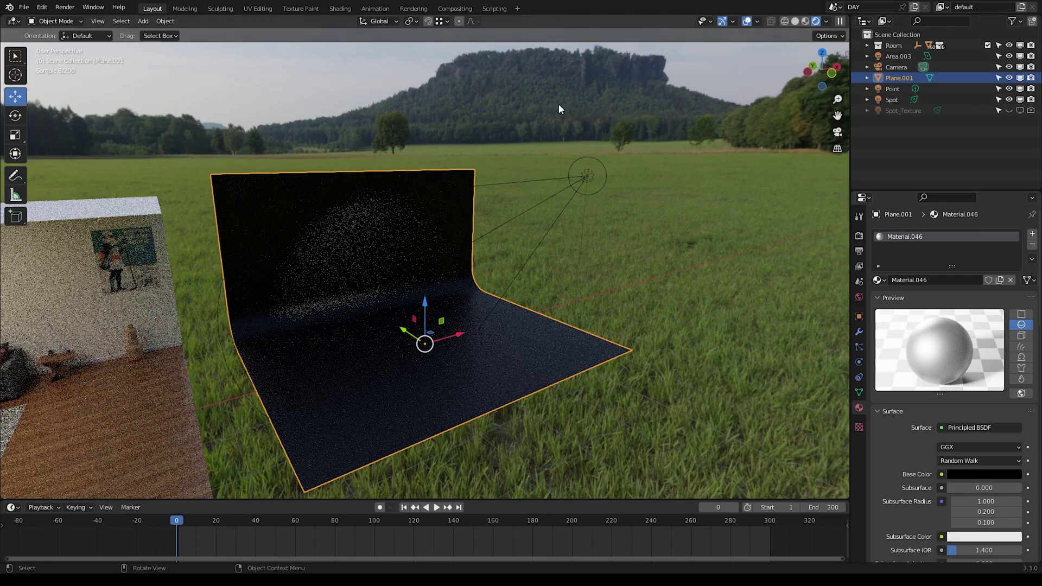
click(588, 171)
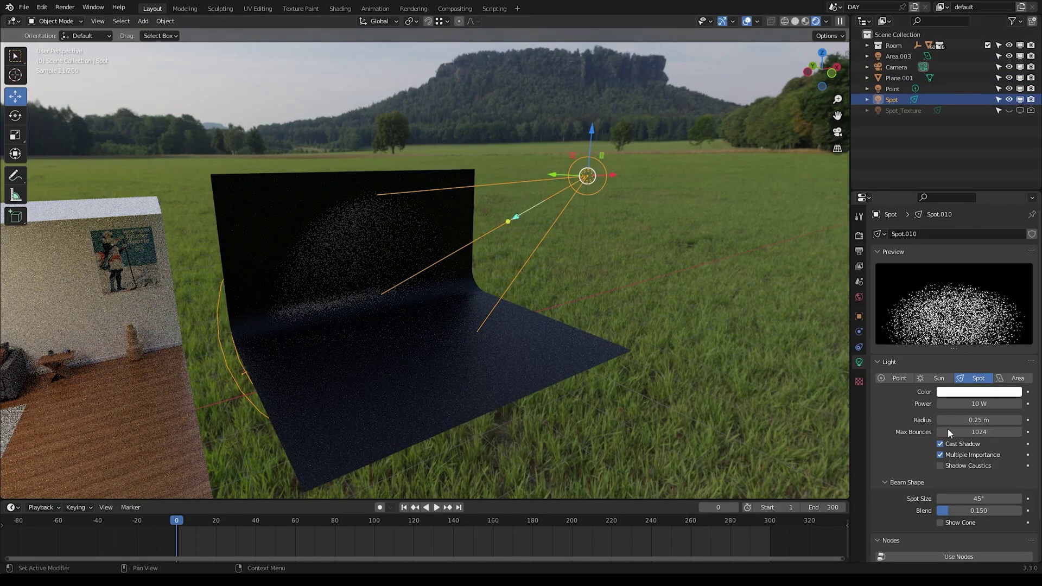
click(978, 403)
text(100)
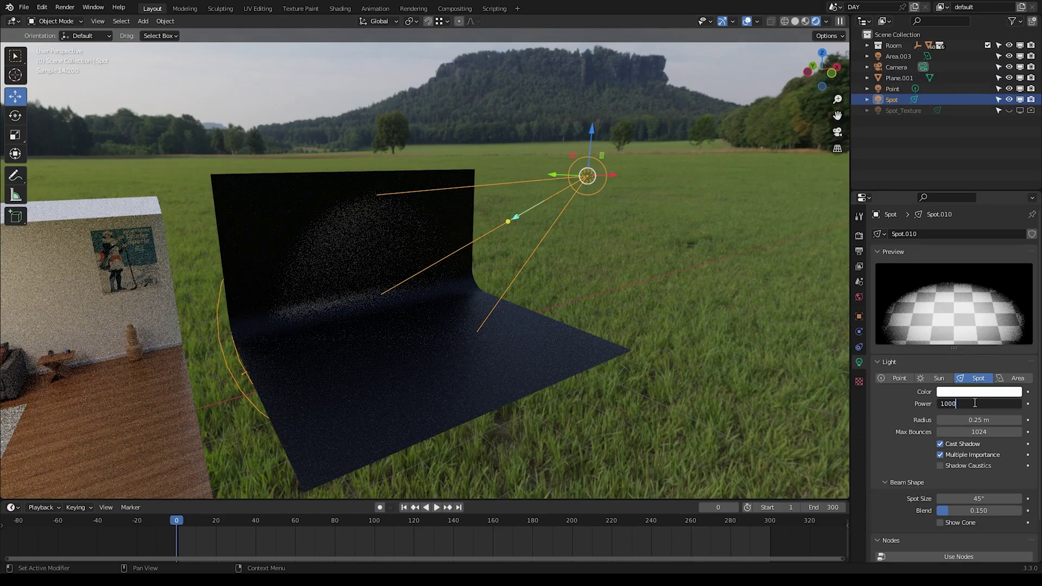
text(0)
key(Return)
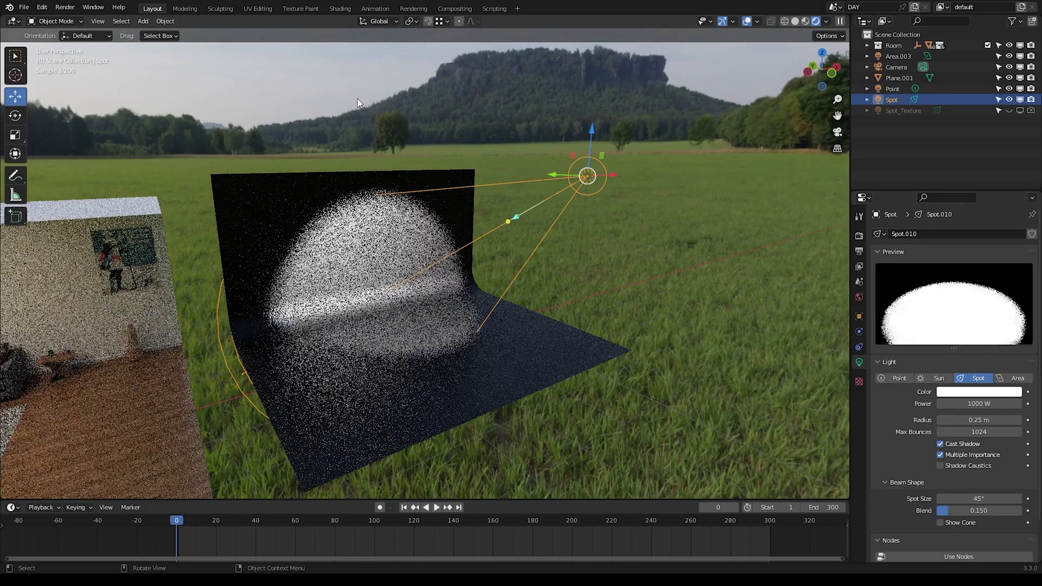
In the Shading workspace, switch the node editor to Object and enable Use Nodes for the Spot light.
click(341, 9)
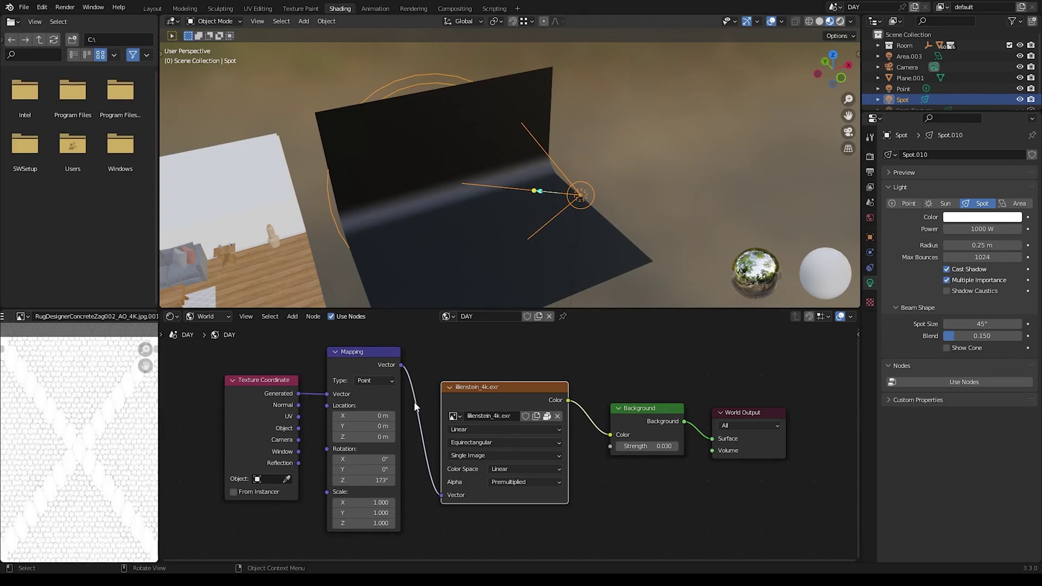
click(841, 21)
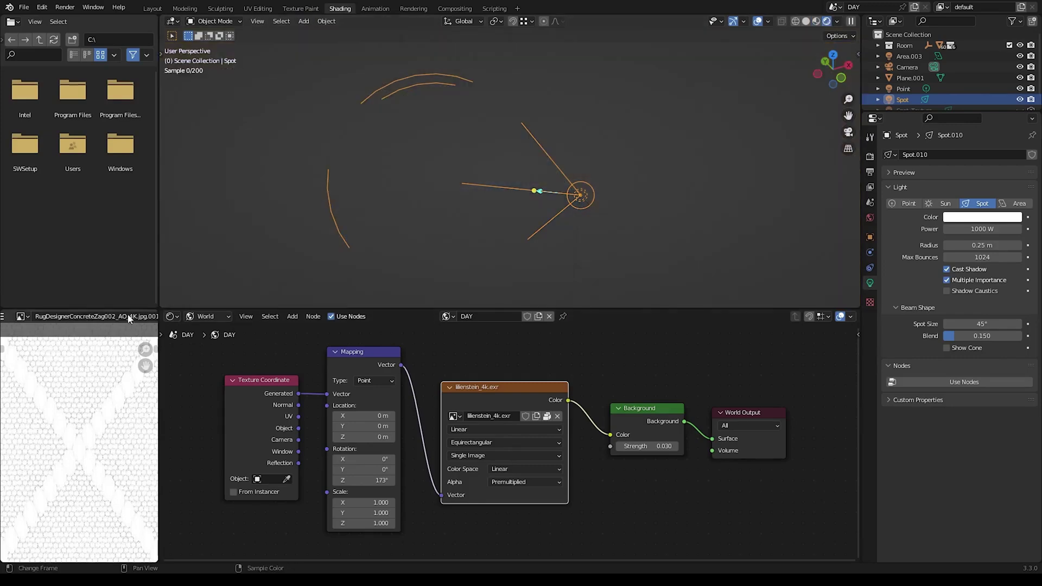
click(210, 316)
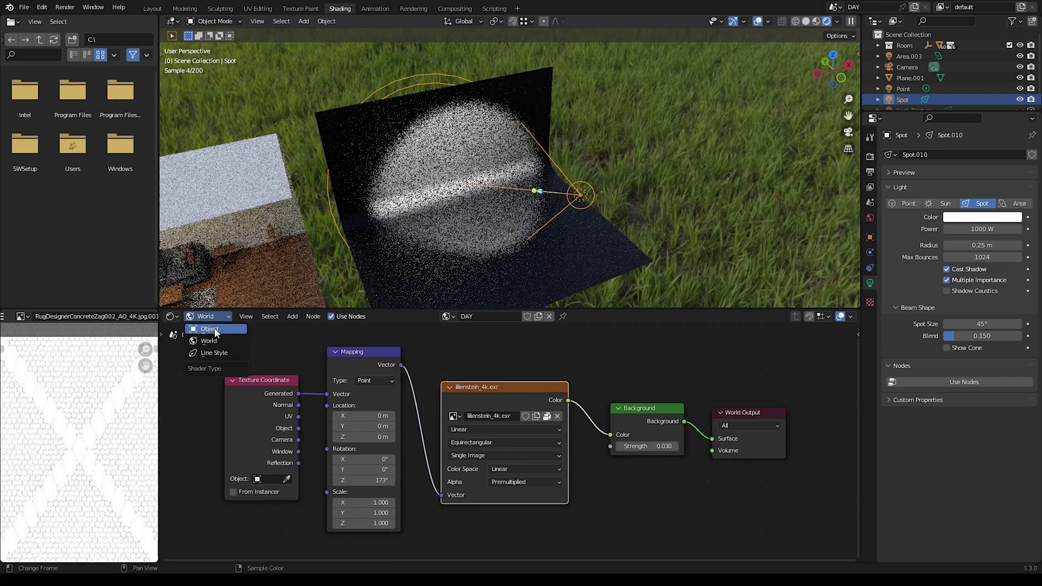
click(216, 330)
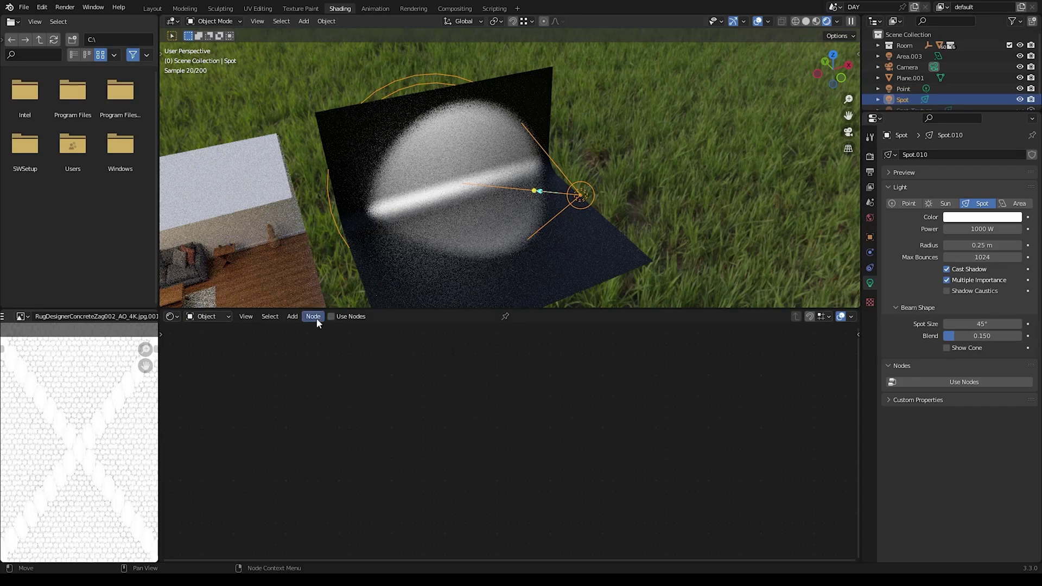
click(331, 317)
click(513, 438)
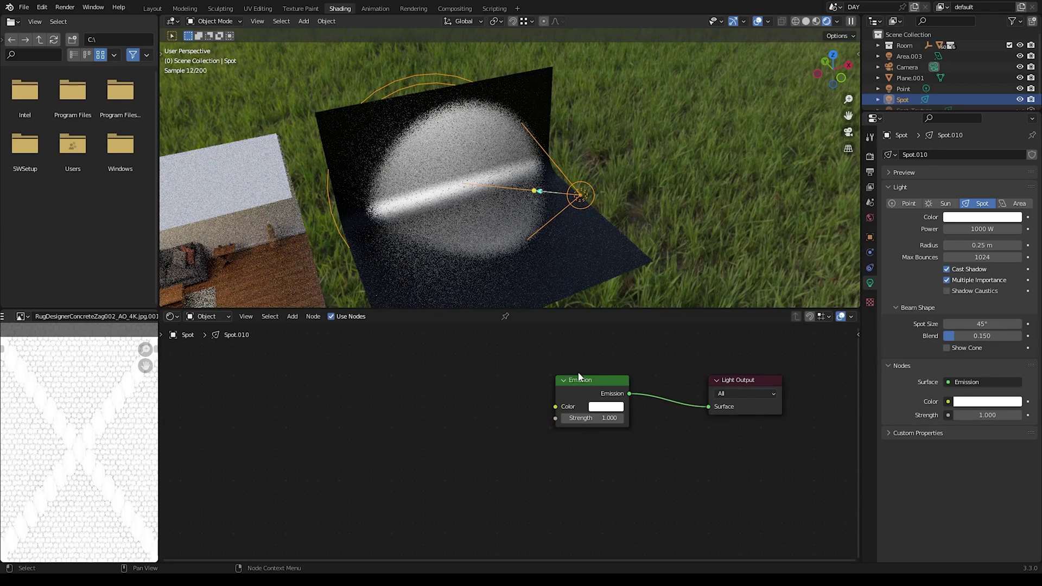
drag(629, 382, 677, 384)
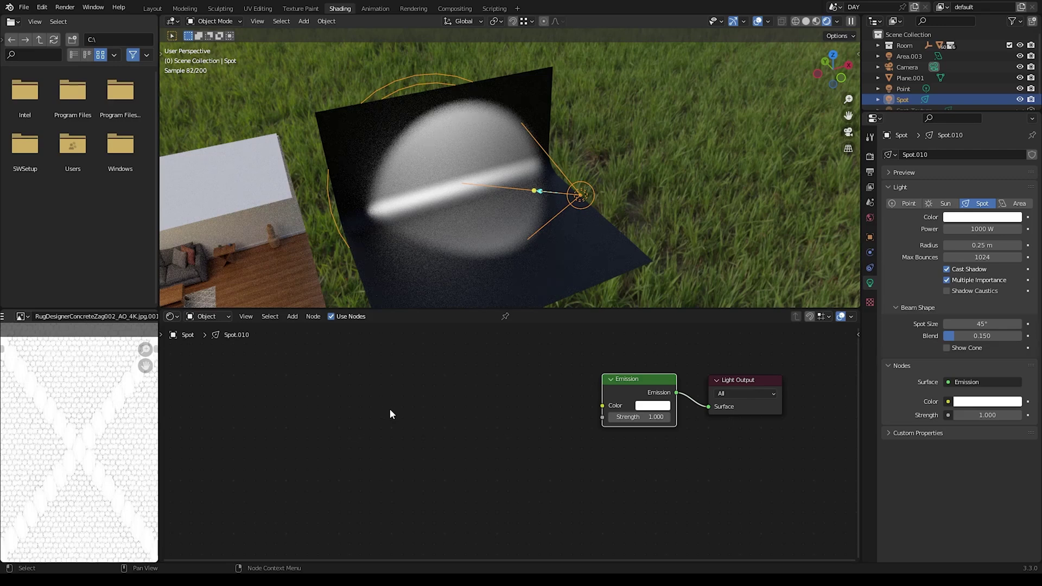
Add a Voronoi Texture node via search and place it left of the Emission node.
key(shift+a)
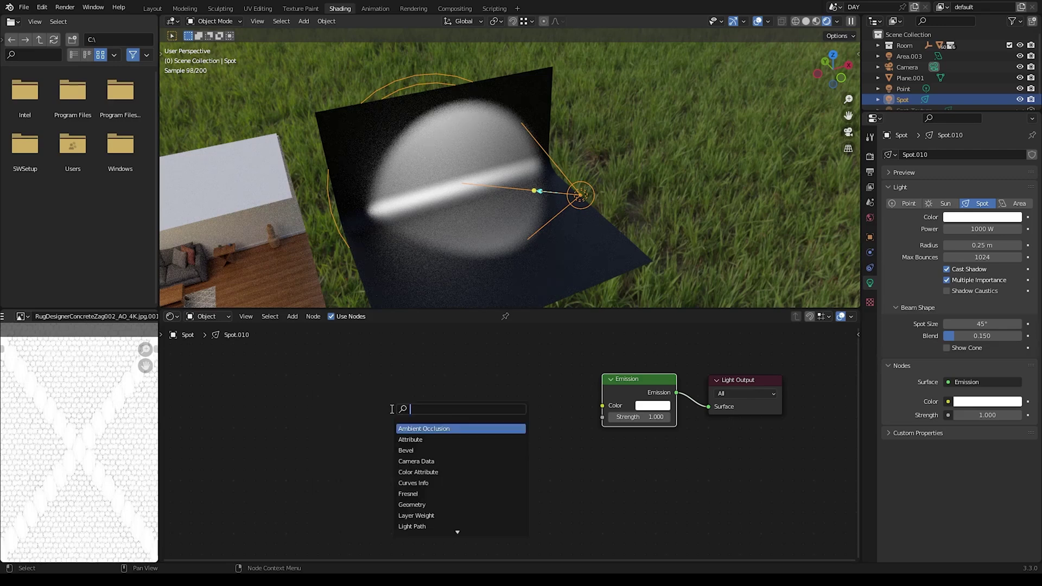
key(shift+a)
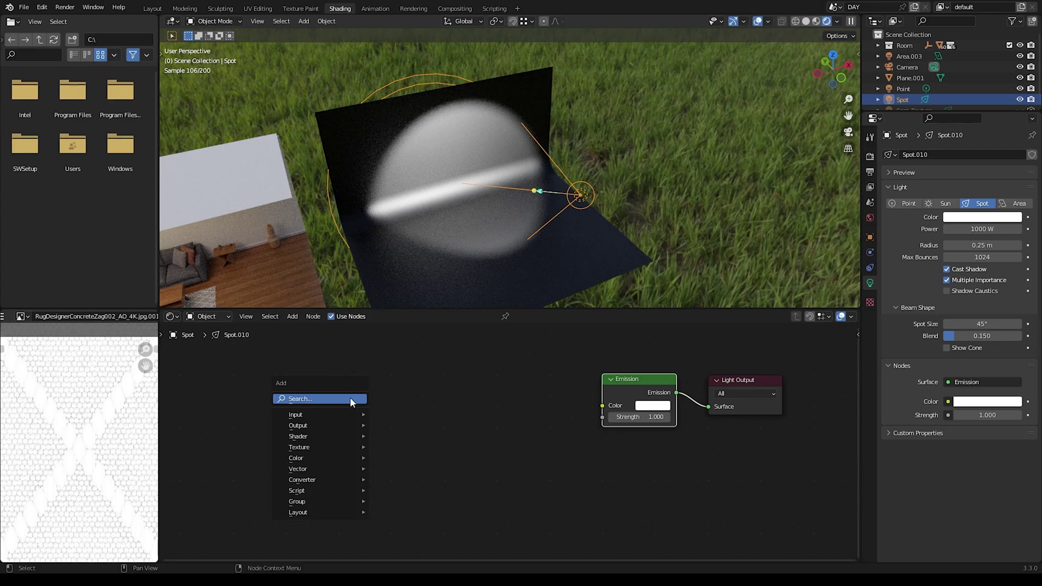
click(300, 402)
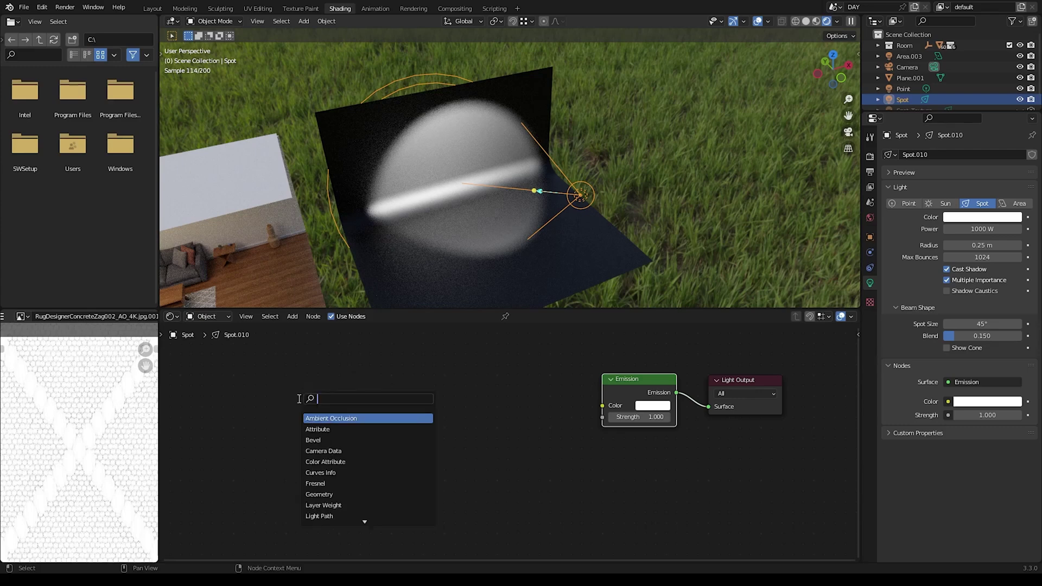
text(voron)
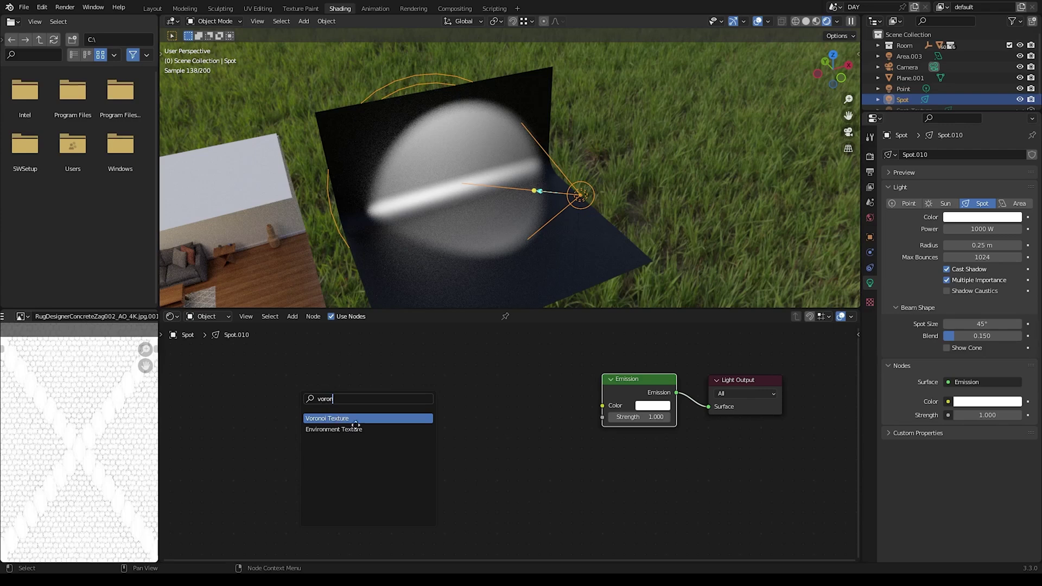
key(Return)
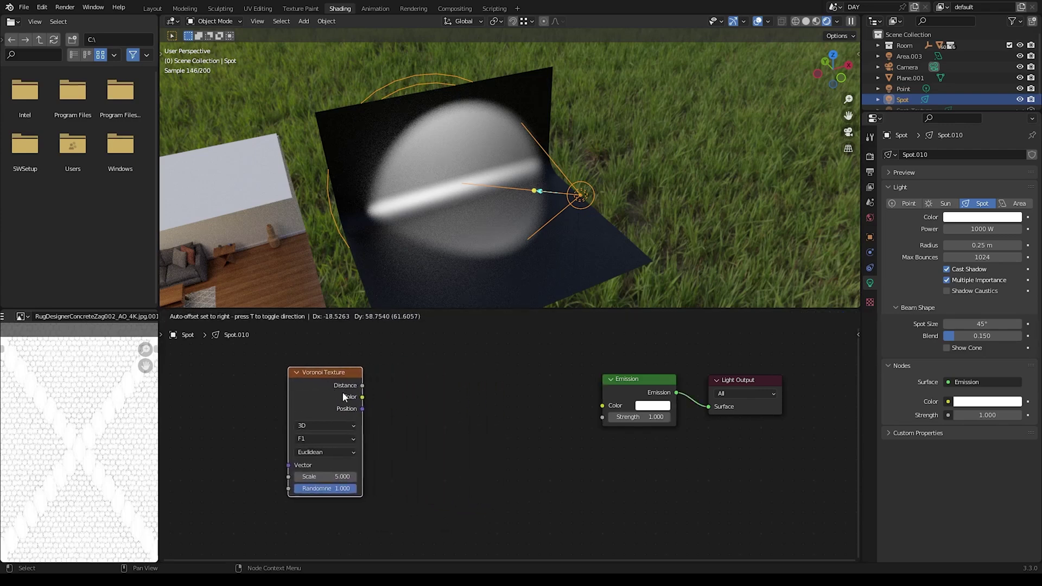
click(329, 386)
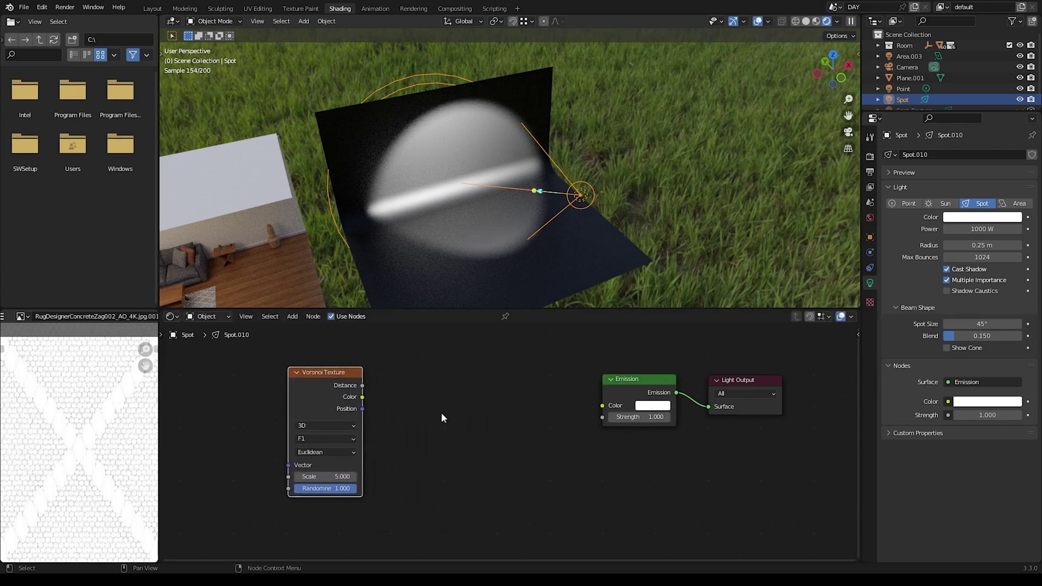
Add a ColorRamp node and place it beside the Voronoi node.
key(shift+a)
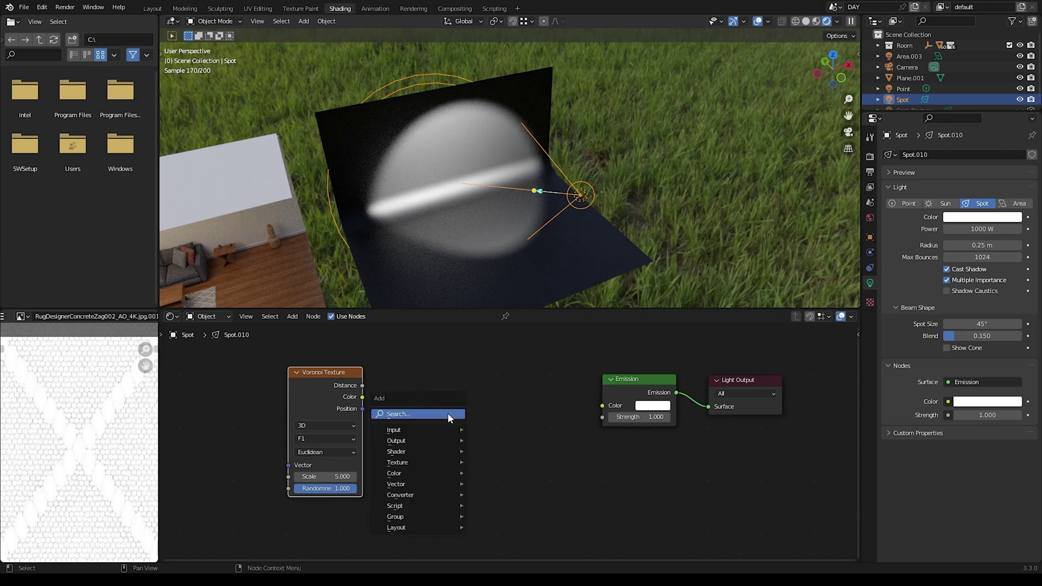
click(448, 412)
text(color)
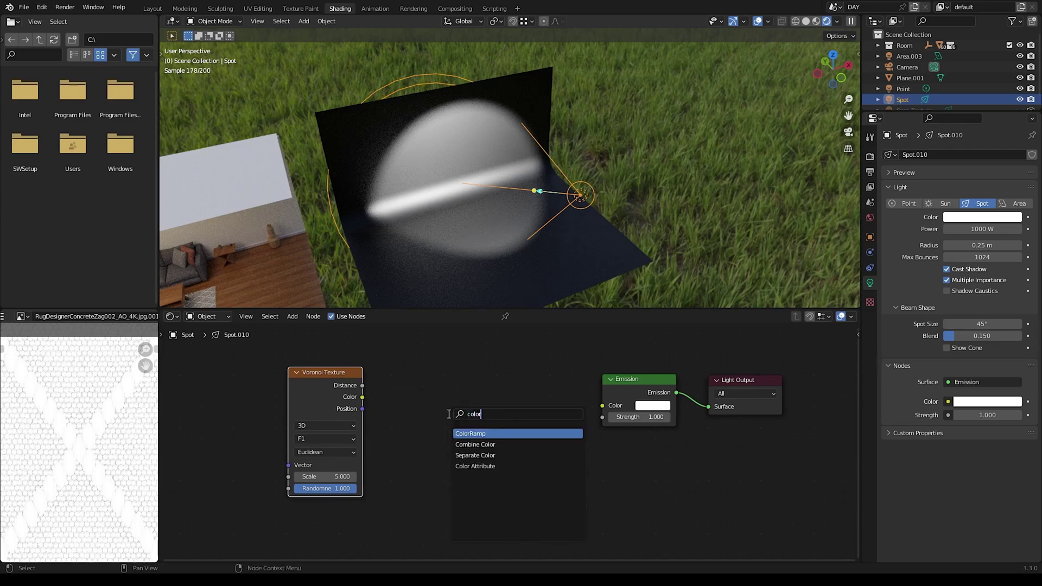
click(473, 433)
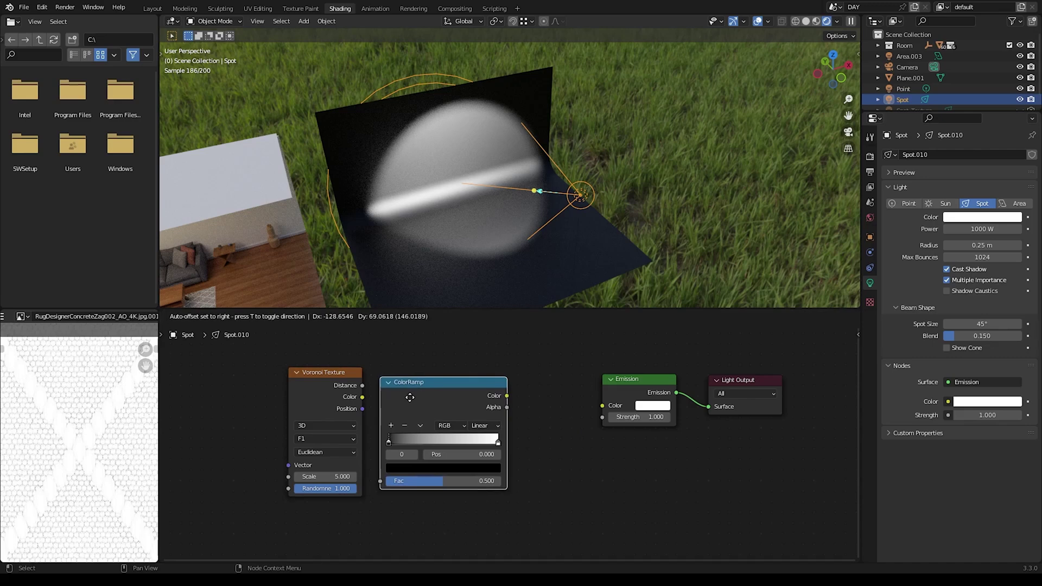
click(410, 399)
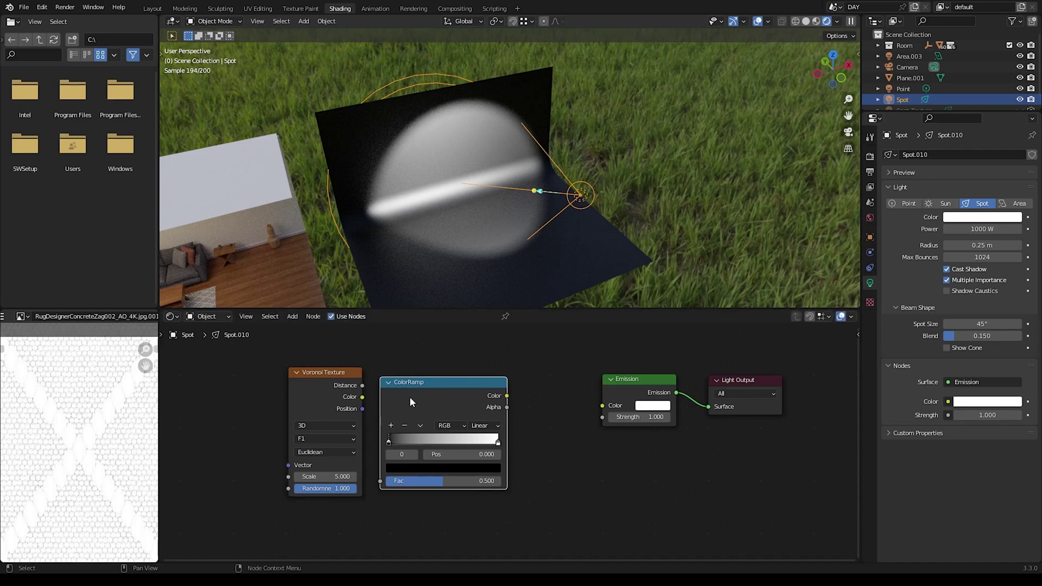
Add a Bright/Contrast node to the light's node tree.
key(shift+a)
click(522, 451)
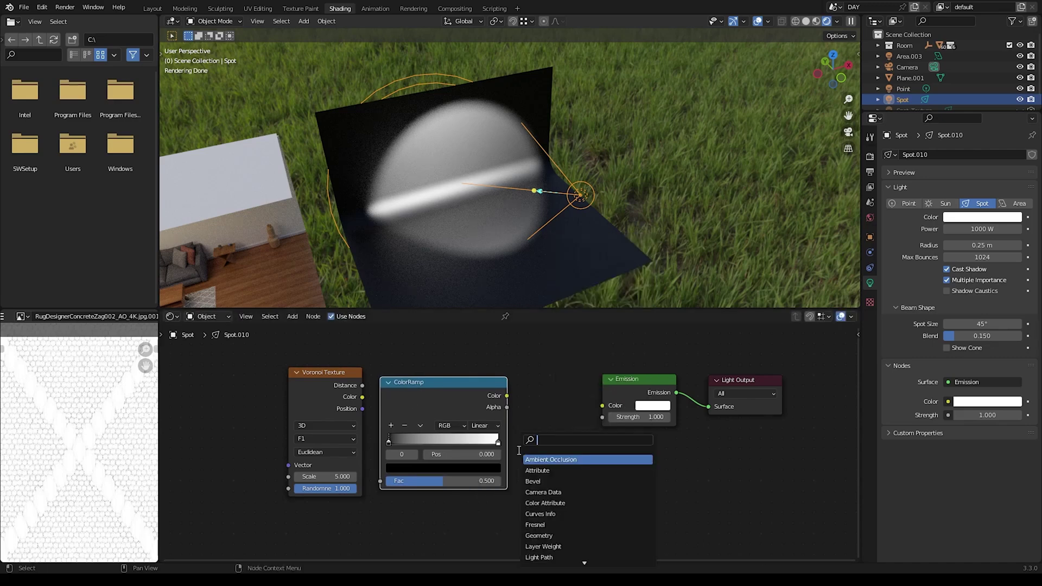
text(brigh)
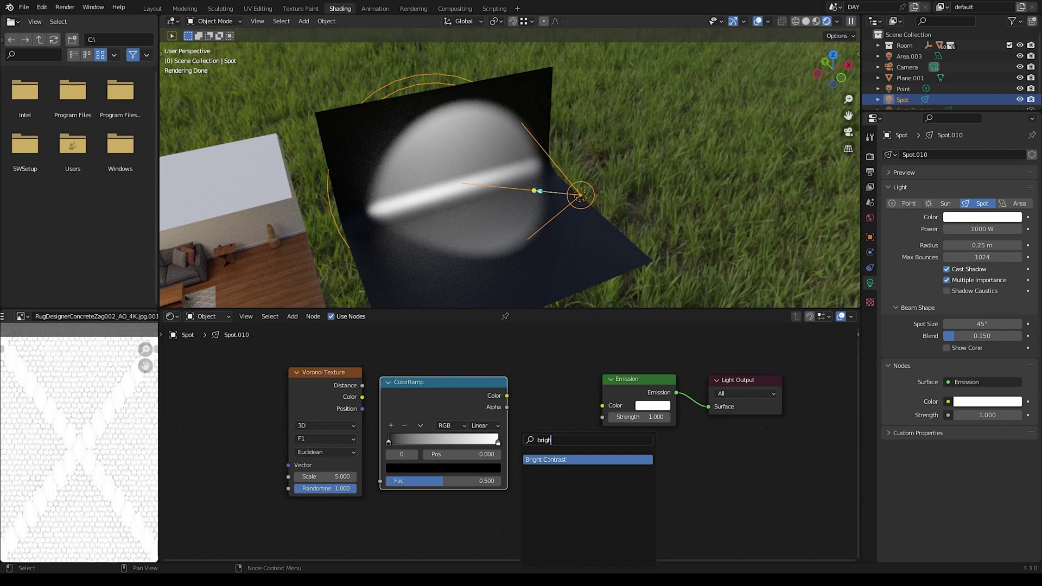
click(572, 459)
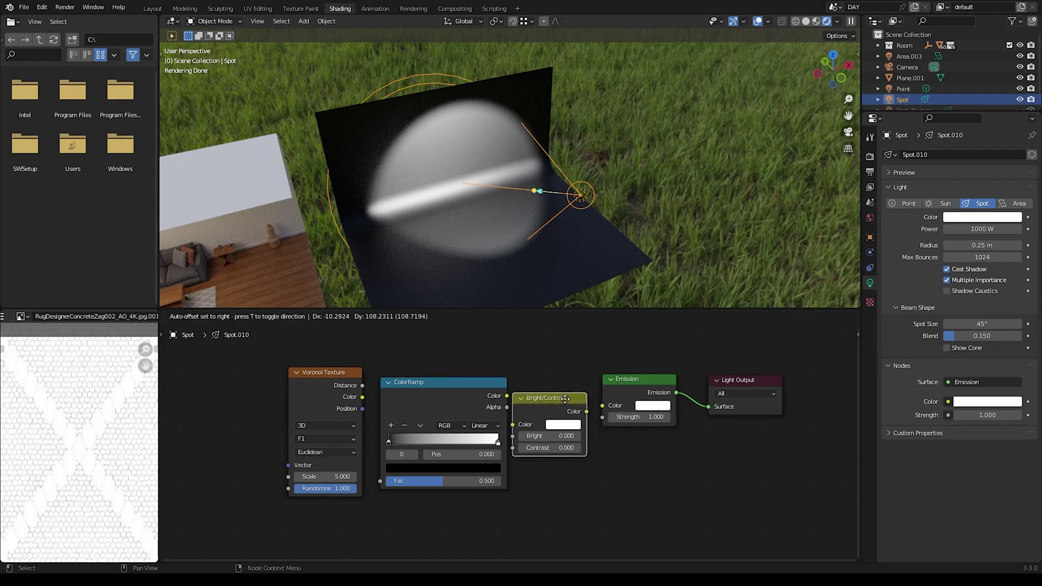
Drop Bright/Contrast onto the Emission link and space out the Voronoi and ColorRamp nodes.
click(570, 405)
drag(296, 372, 275, 369)
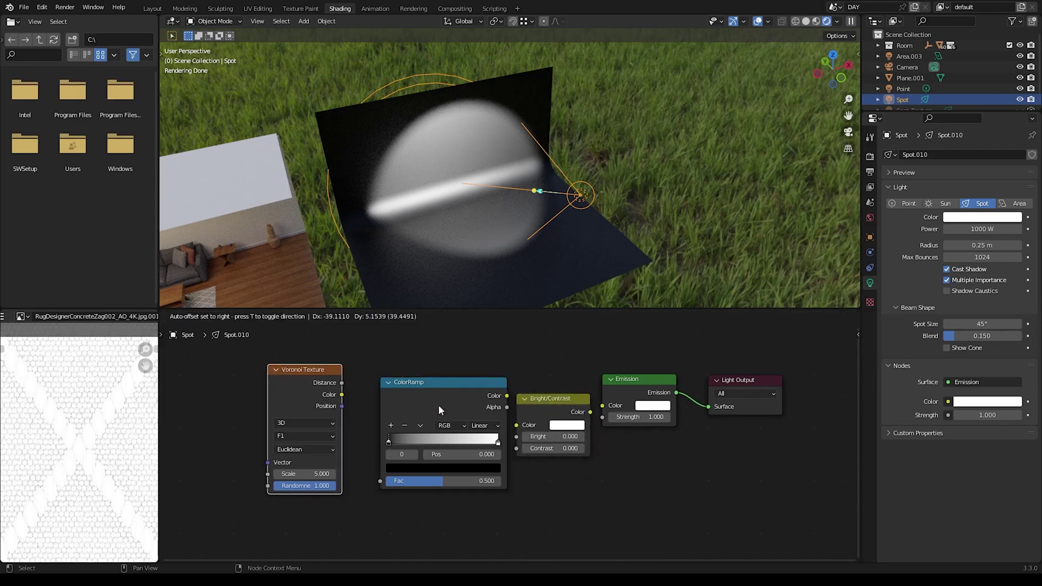
drag(424, 392, 411, 391)
drag(590, 420, 598, 407)
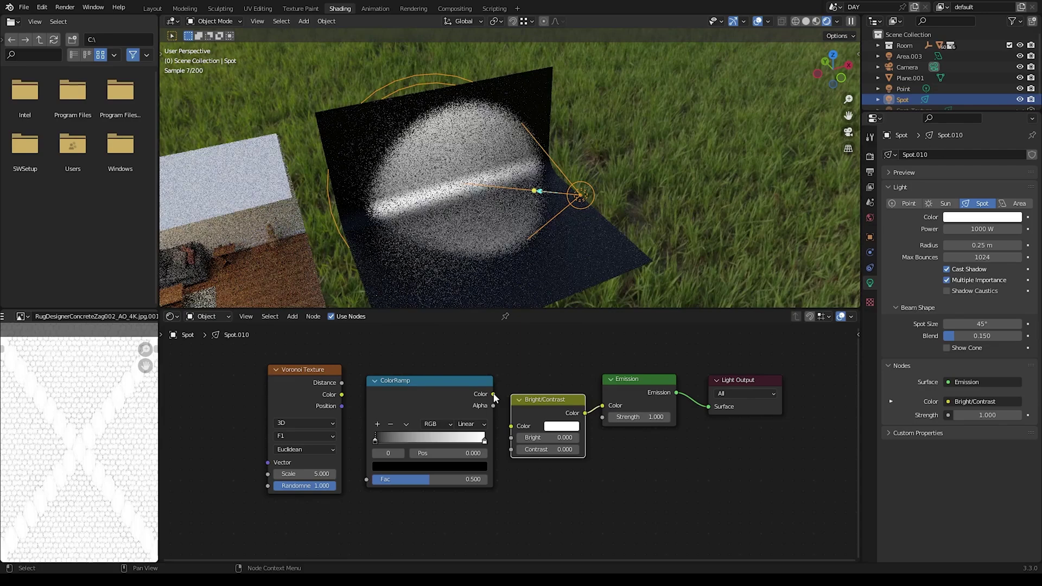
Connect ColorRamp Color to Bright/Contrast Color and Voronoi Color to ColorRamp Fac.
drag(494, 394, 512, 427)
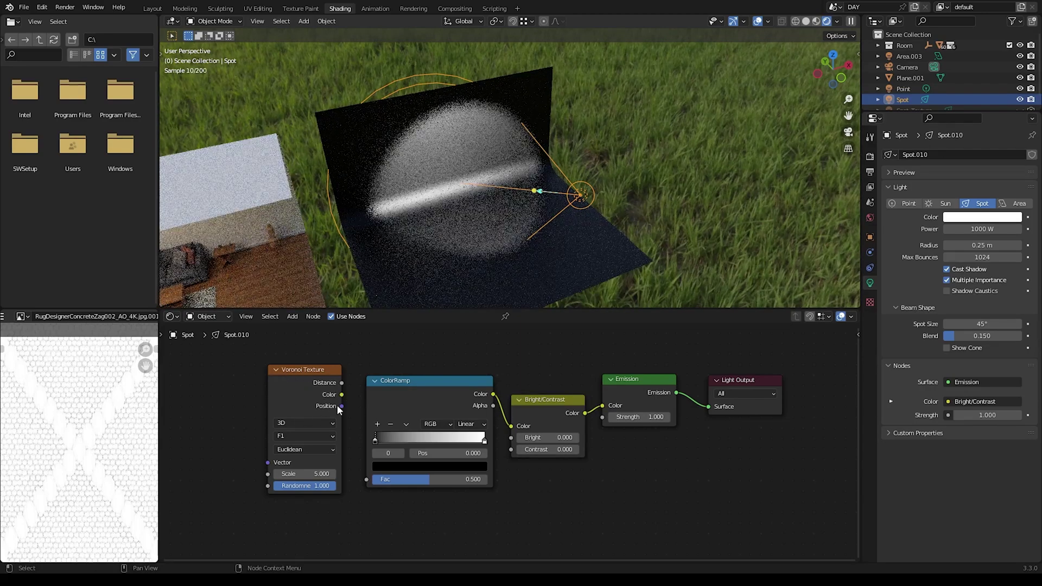
drag(356, 431, 368, 479)
middle_drag(578, 495, 634, 501)
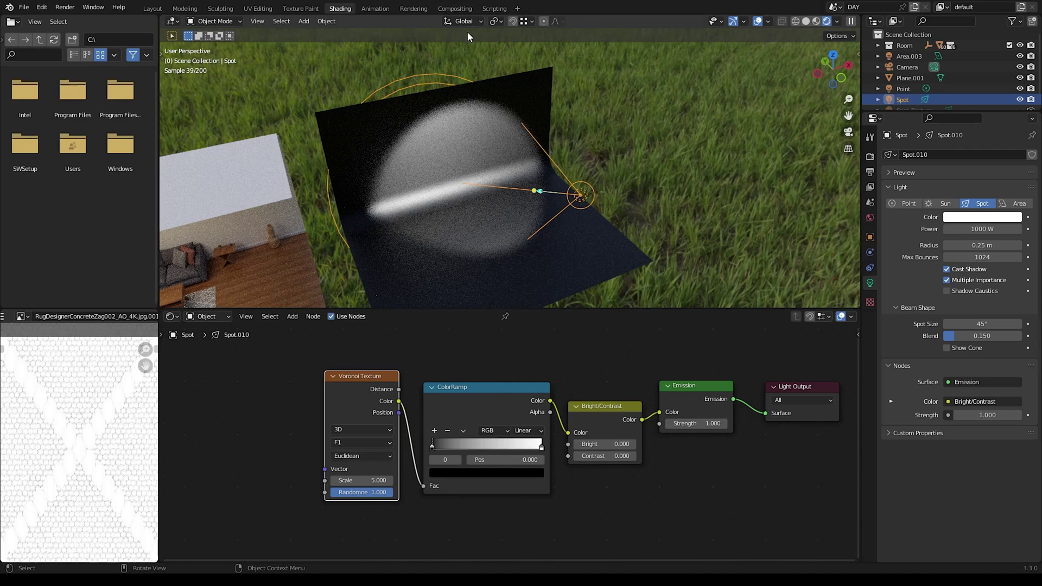
click(42, 7)
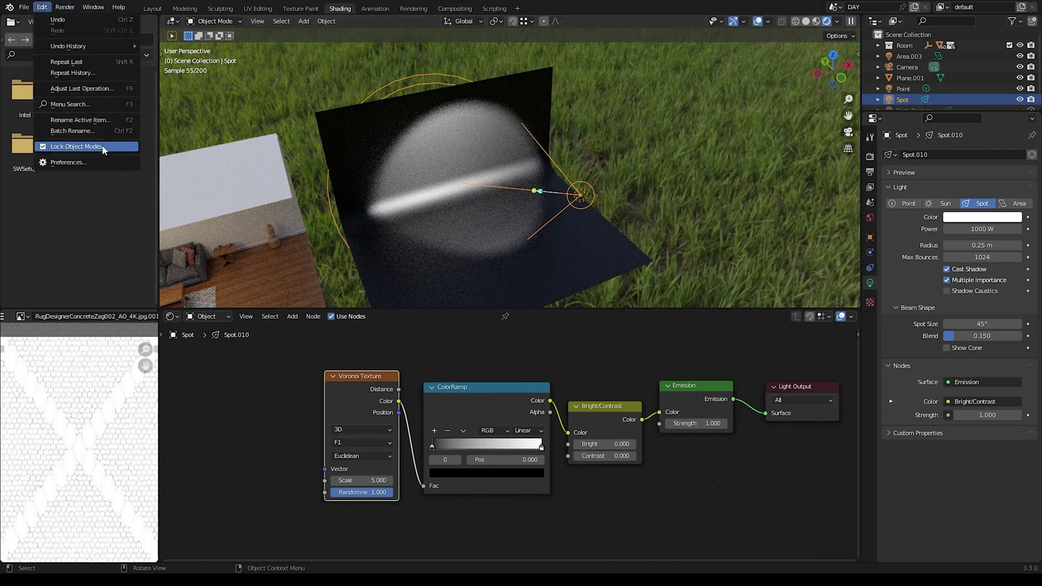
click(97, 160)
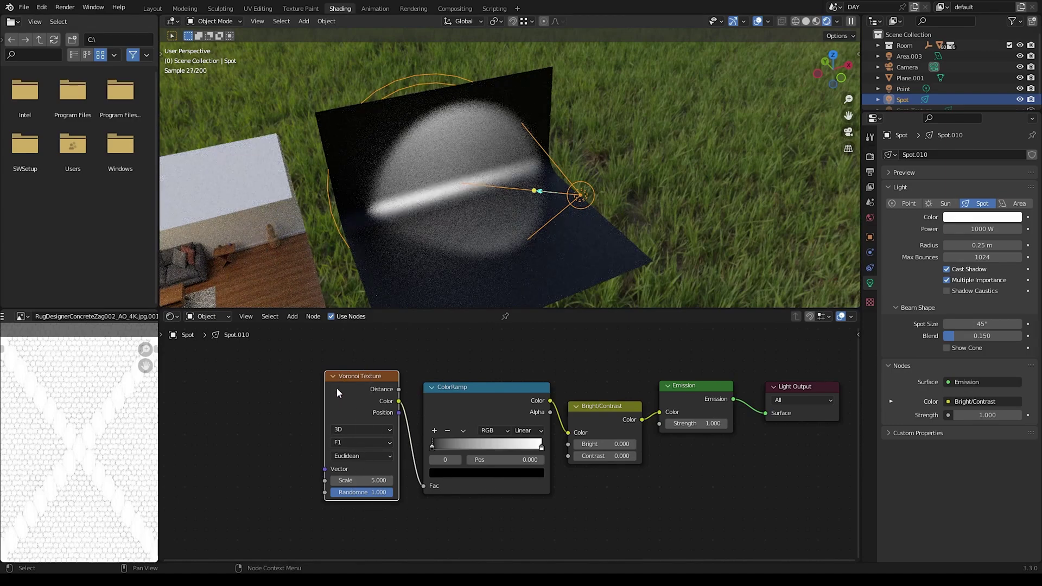
Add Texture Coordinate and Mapping nodes to the Voronoi with Ctrl+T and frame the whole tree.
key(ctrl+t)
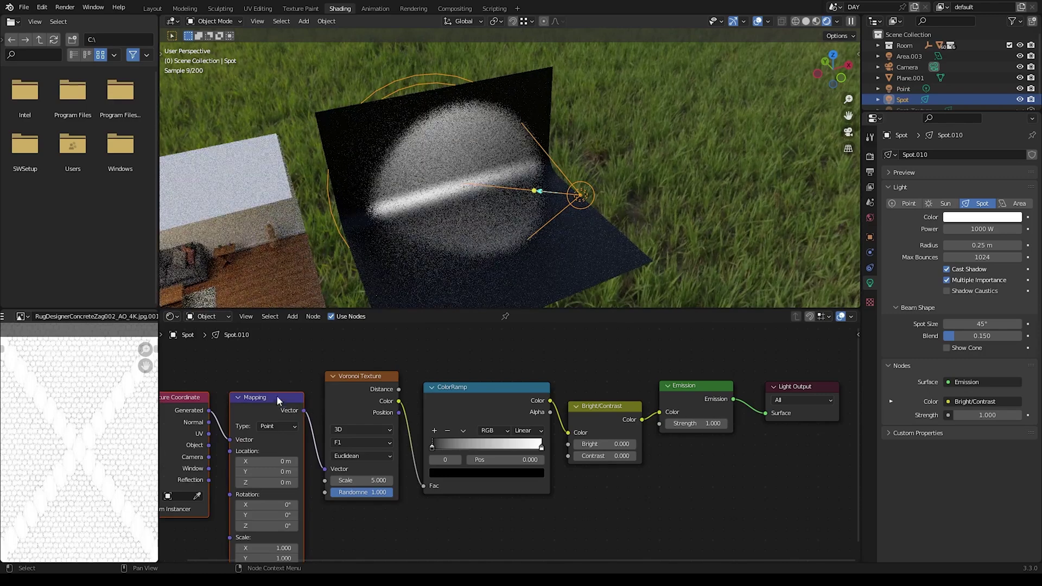
middle_drag(273, 370, 288, 367)
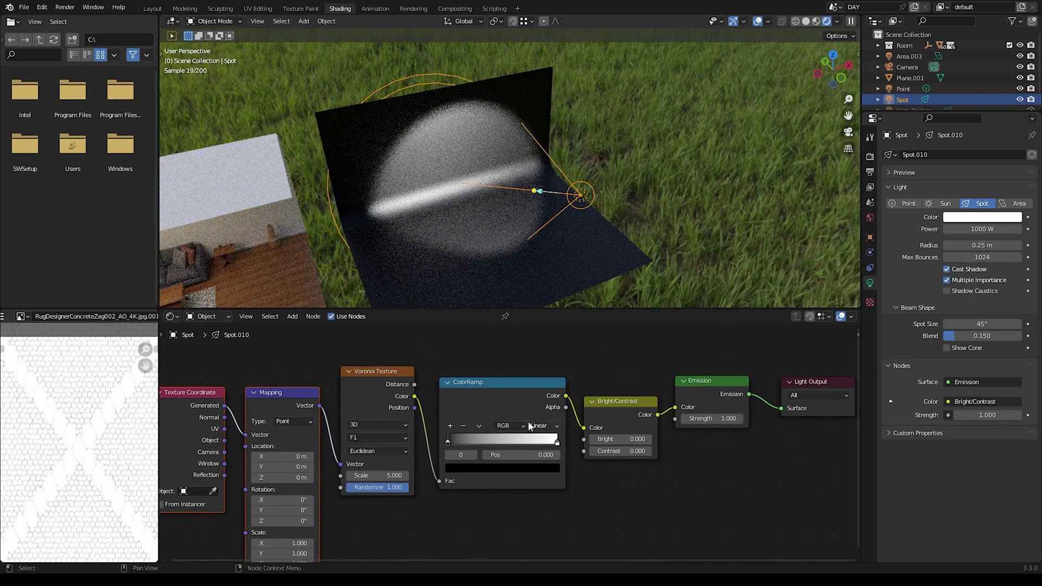
scroll(541, 429, down, 1)
middle_drag(642, 471, 650, 466)
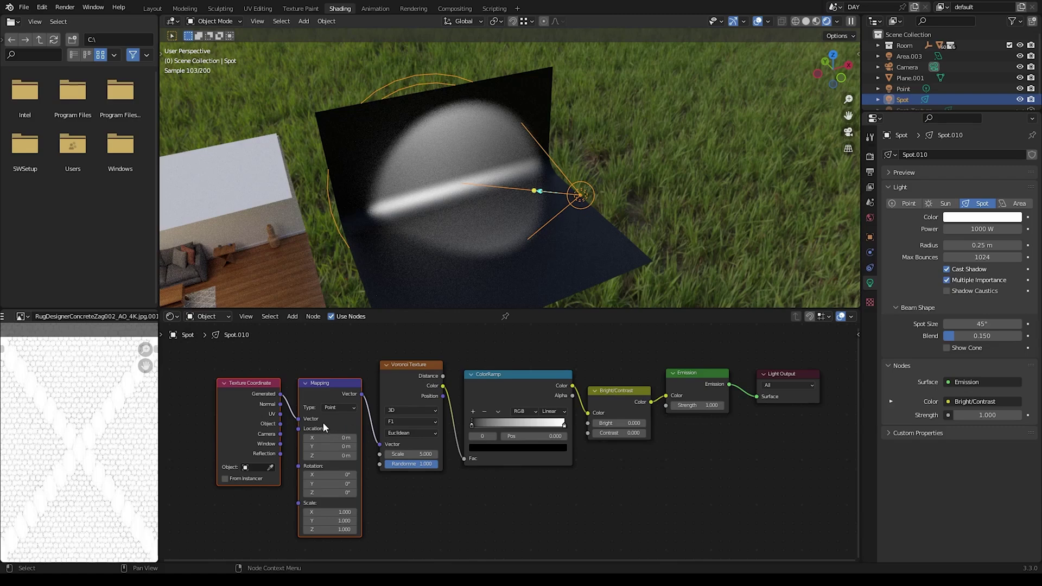
Set Voronoi Scale to 50 and Contrast to 5, and link Texture Coordinate Normal into Mapping Vector.
click(424, 454)
text(50)
key(Return)
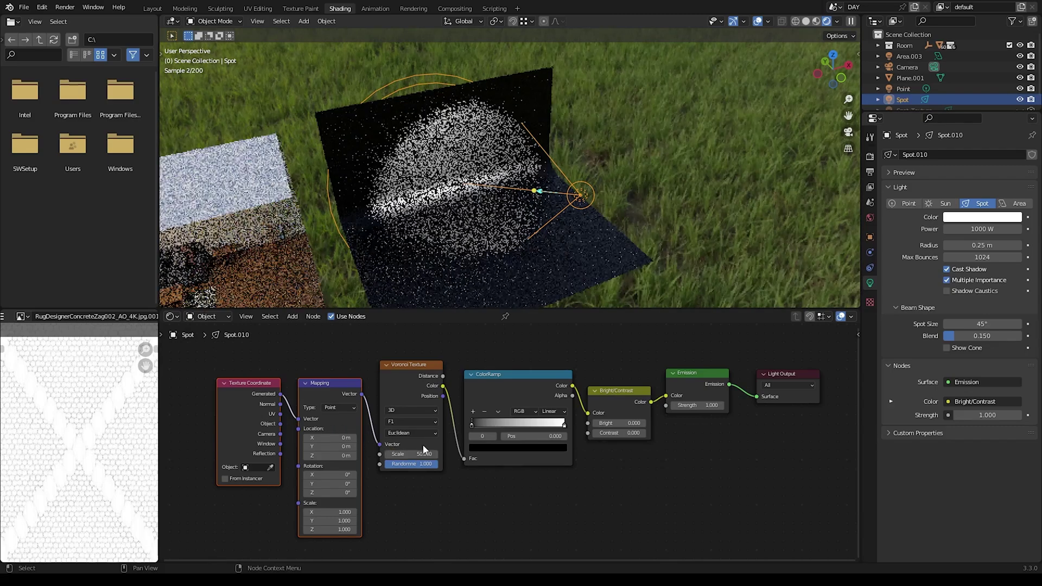
click(625, 433)
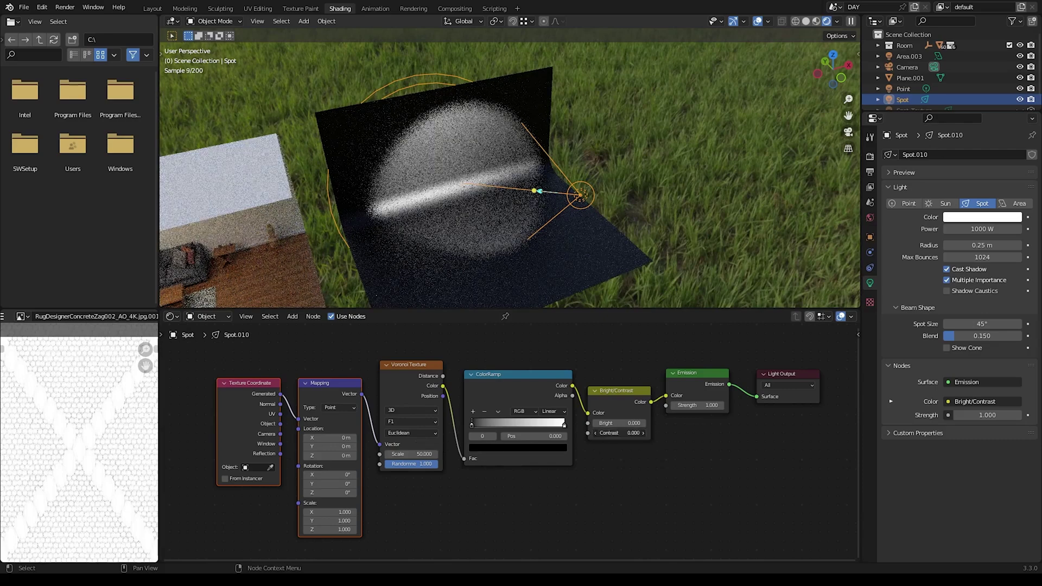
text(5)
key(Return)
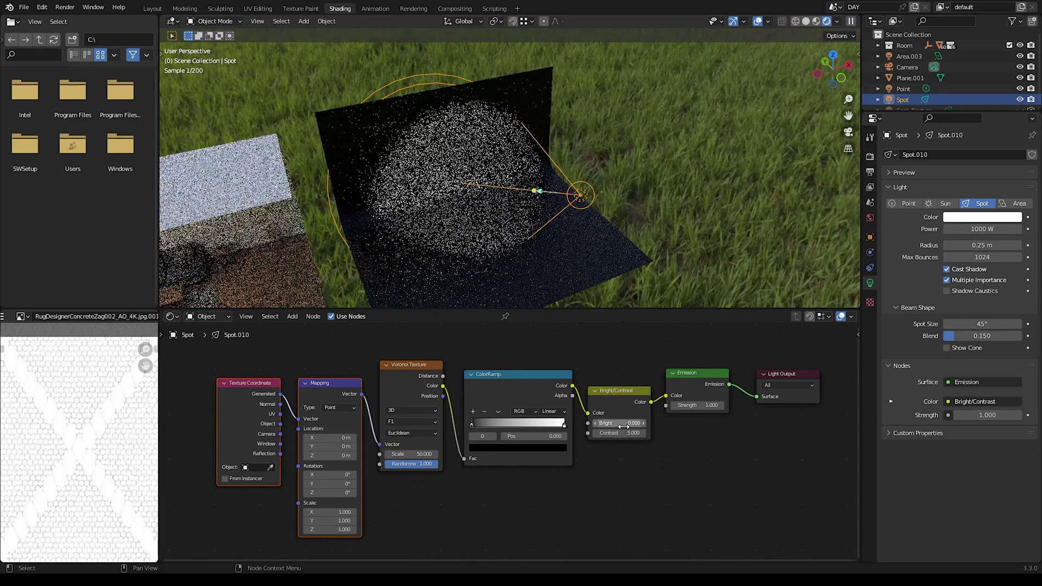
click(301, 372)
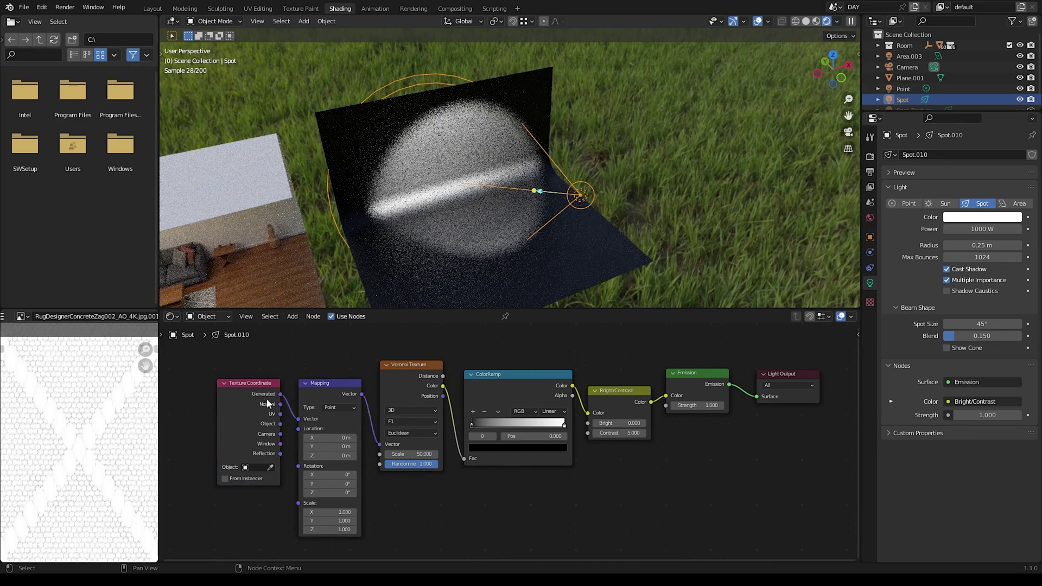
drag(280, 404, 300, 419)
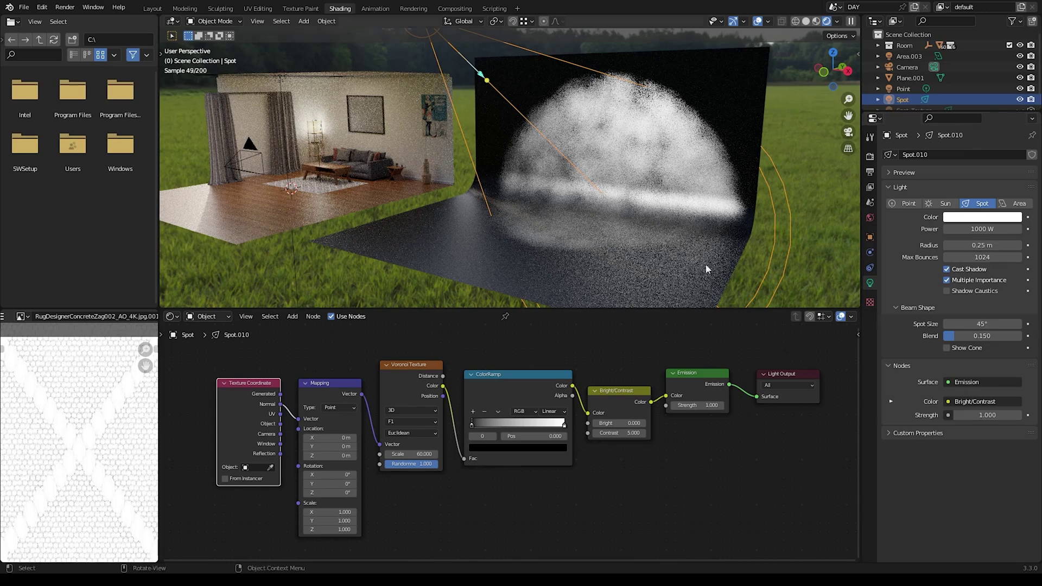
Enter spotlight Radius values 0.1 m, then 0.01 m, ending at 0.2 m.
click(978, 245)
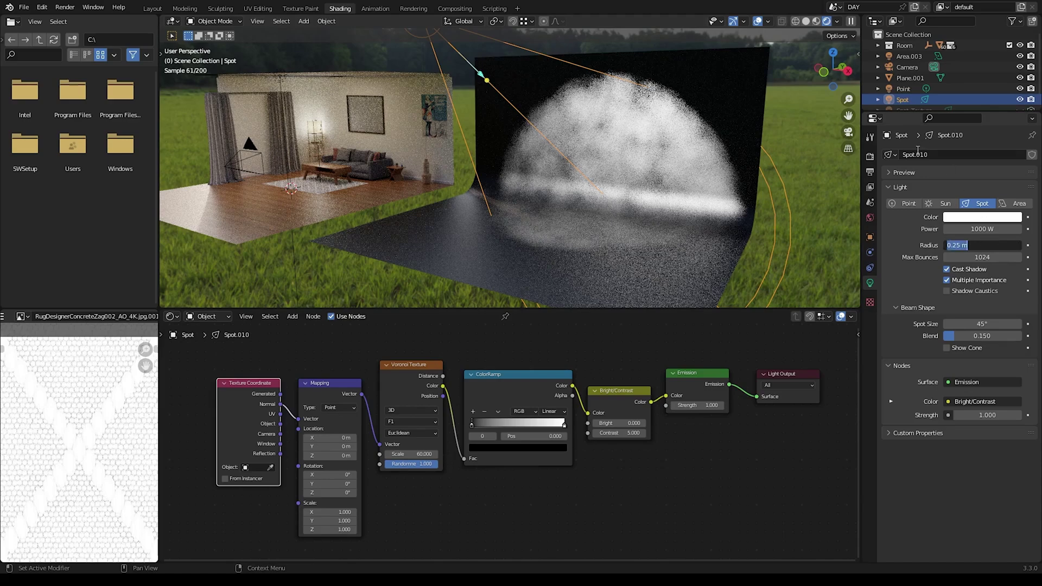
text(0.1)
key(Return)
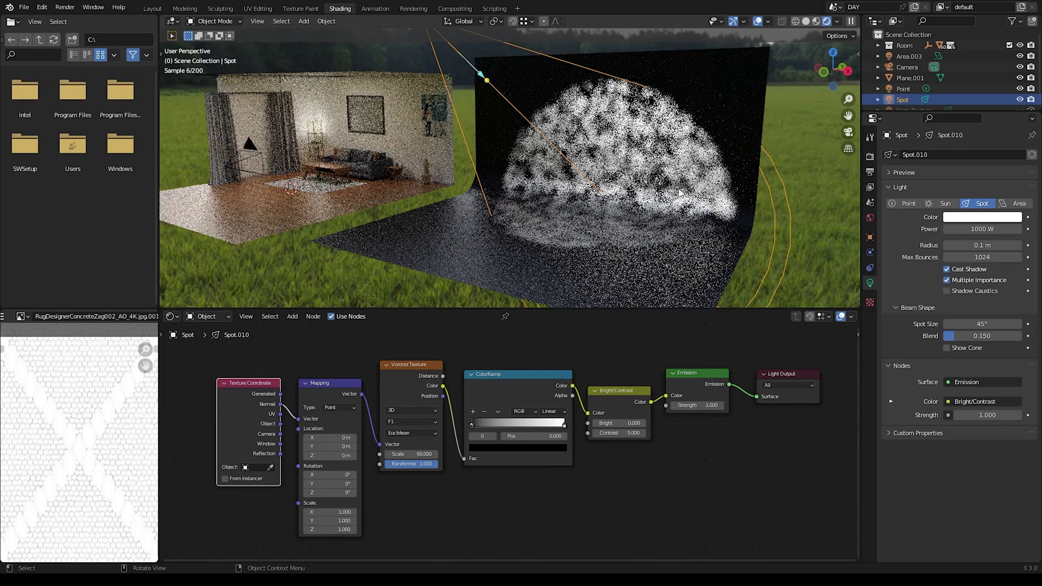
click(989, 247)
key(BackSpace)
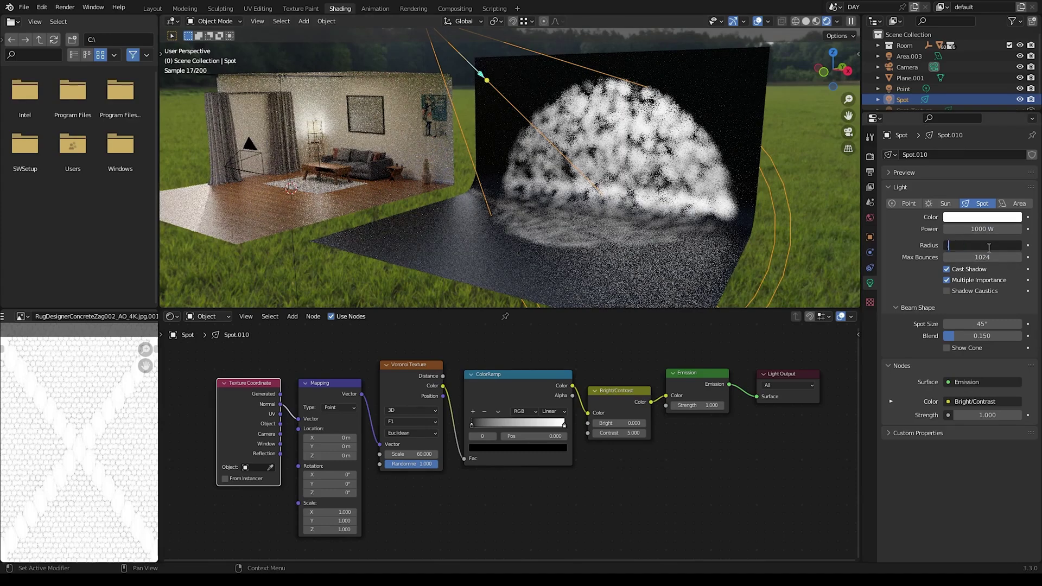
text(.01)
key(Return)
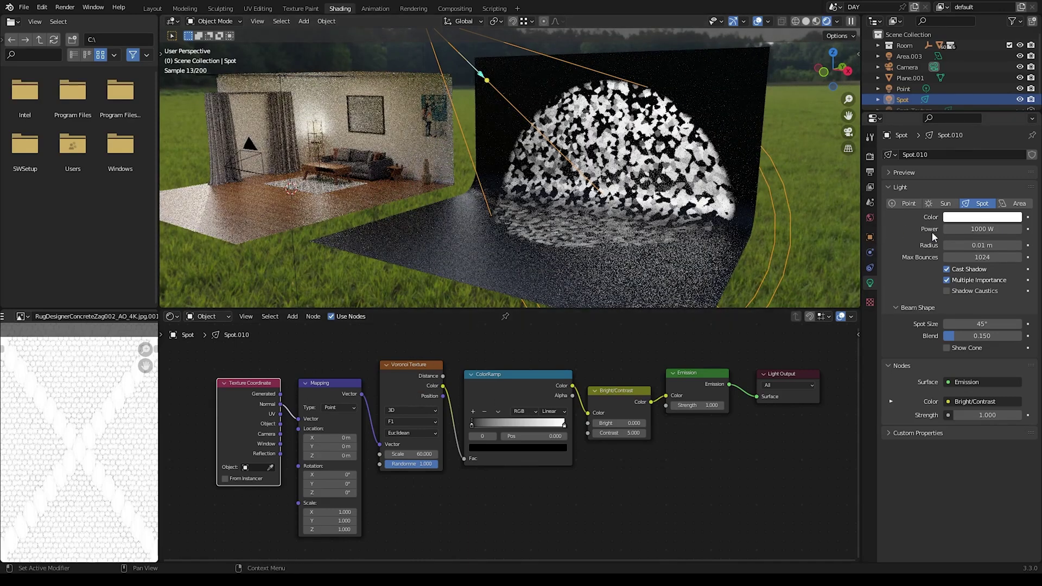
click(981, 246)
key(BackSpace)
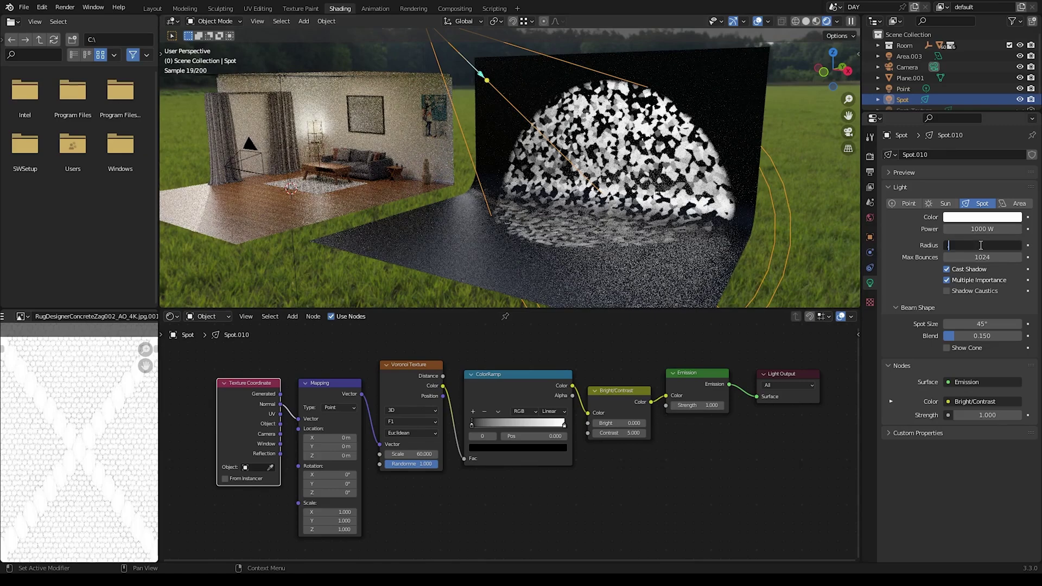
text(.2)
key(Return)
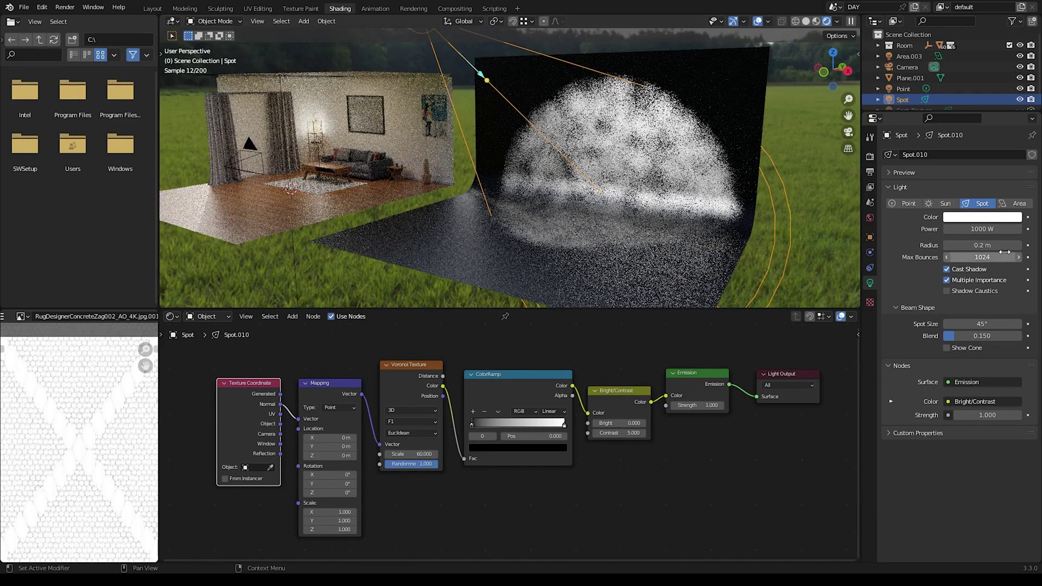
Set Spot Size to 45°, Blend to 0.436, then widen Spot Size to 60.3°.
drag(982, 325, 1040, 324)
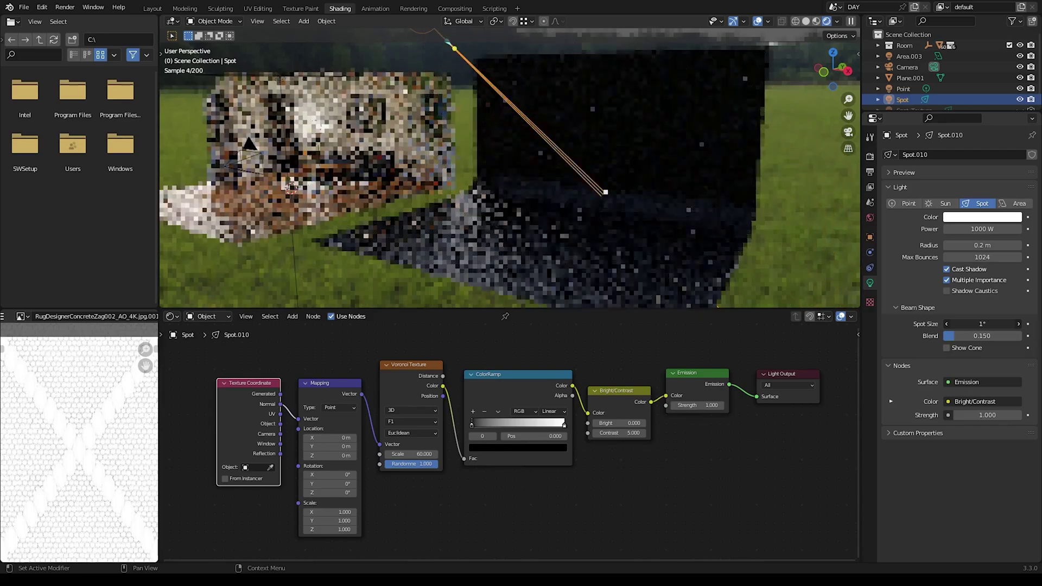
click(978, 324)
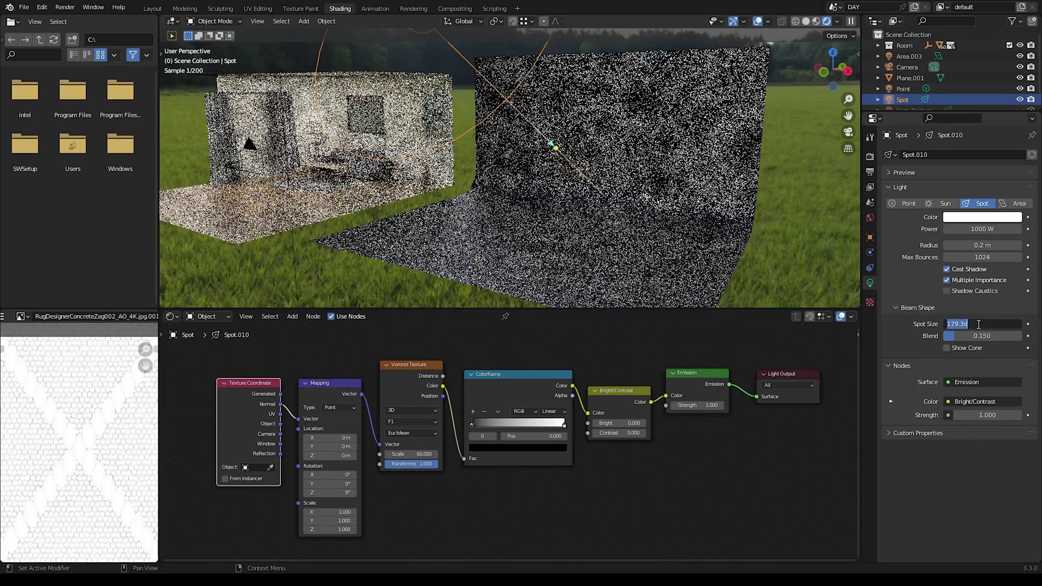
text(45)
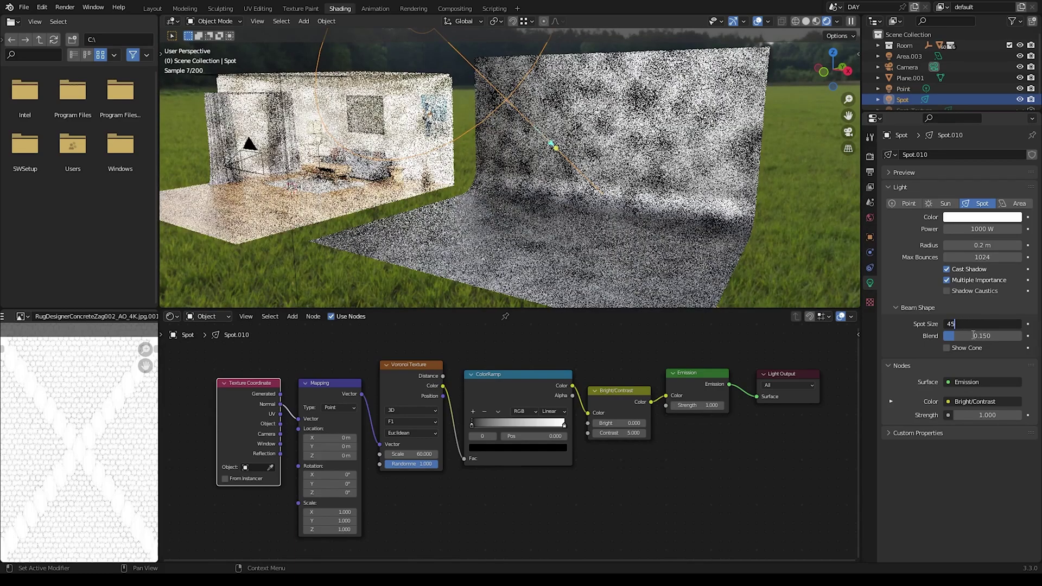
key(Return)
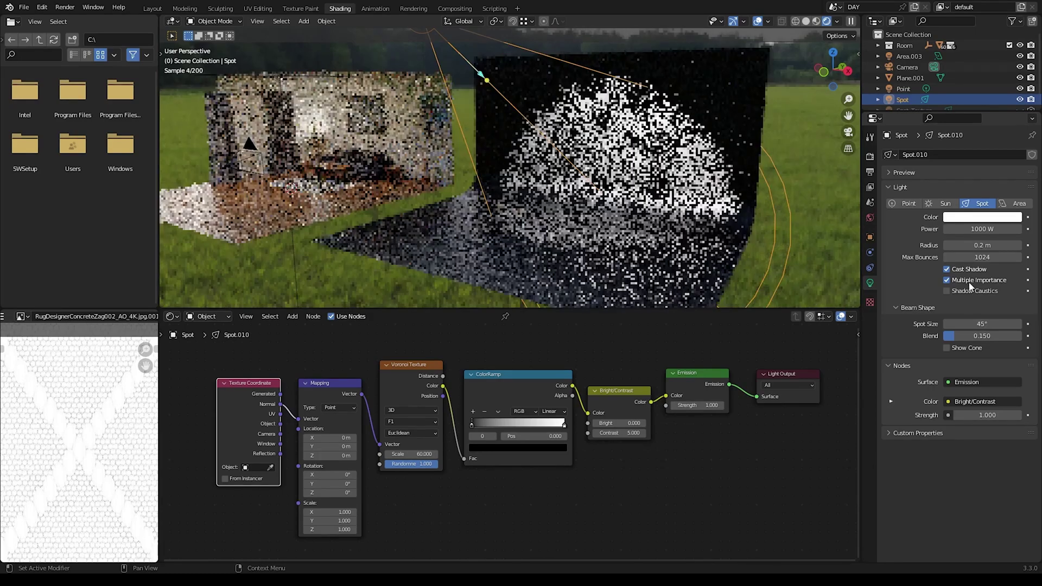
drag(956, 337, 978, 334)
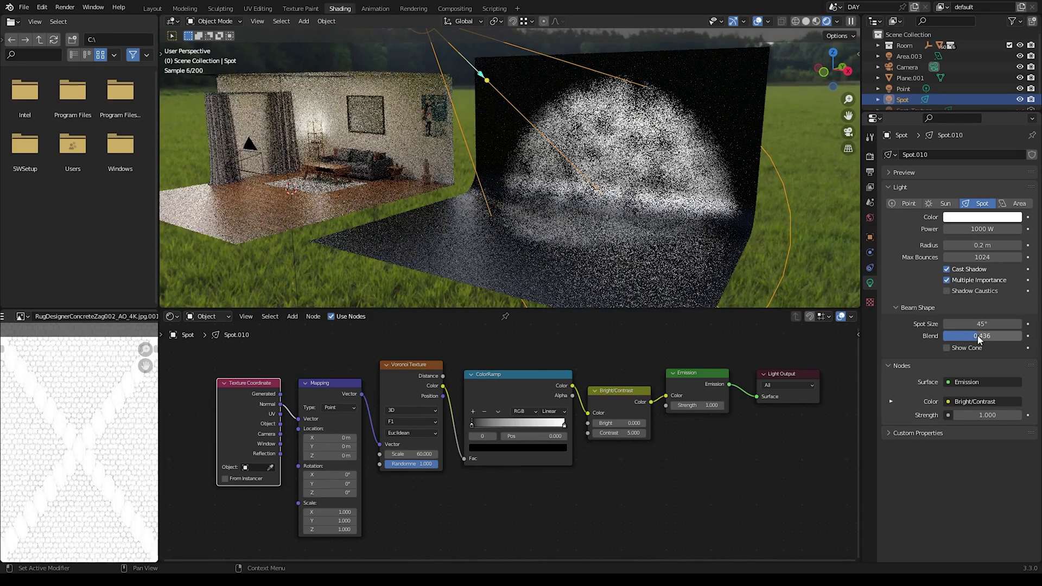
drag(977, 324, 1002, 324)
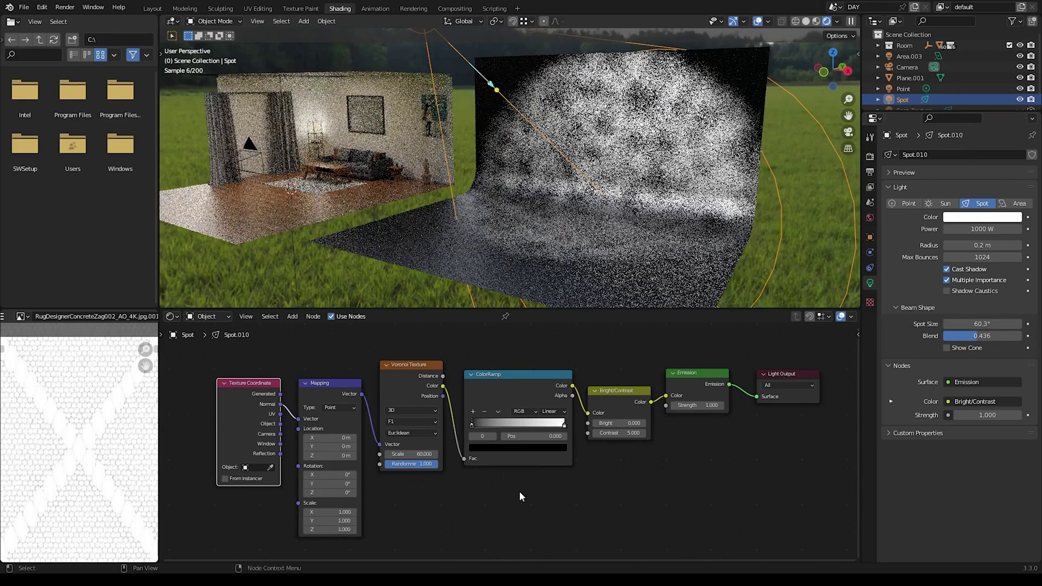
Set the Voronoi Scale to 40 and the Mapping node's Y rotation to about 61.5°.
click(404, 370)
click(412, 454)
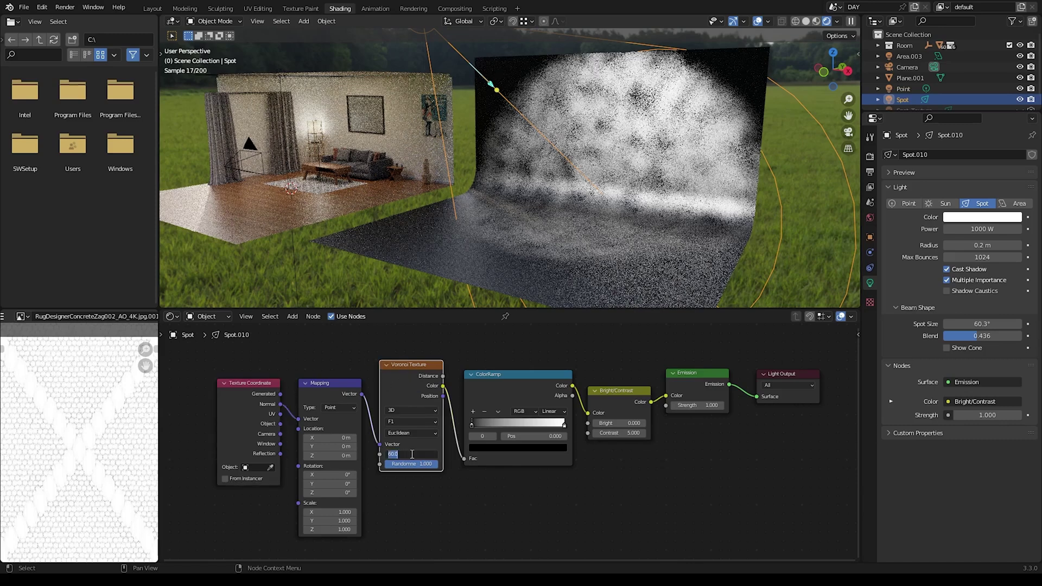
text(40)
key(Return)
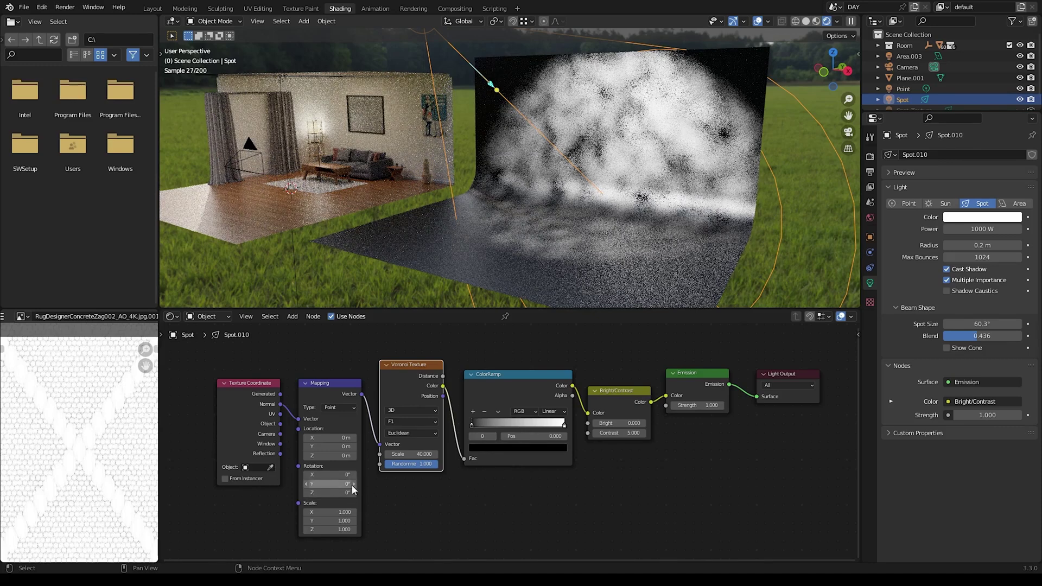
click(320, 392)
drag(317, 484, 347, 483)
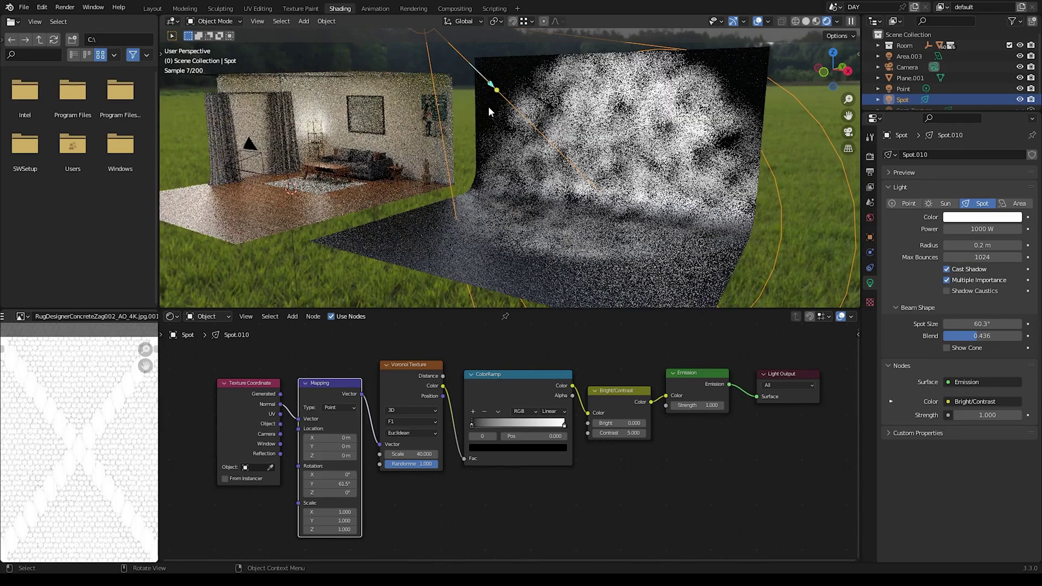
Rotate the Spot light to a new aim and orbit the view to check the backdrop.
key(r)
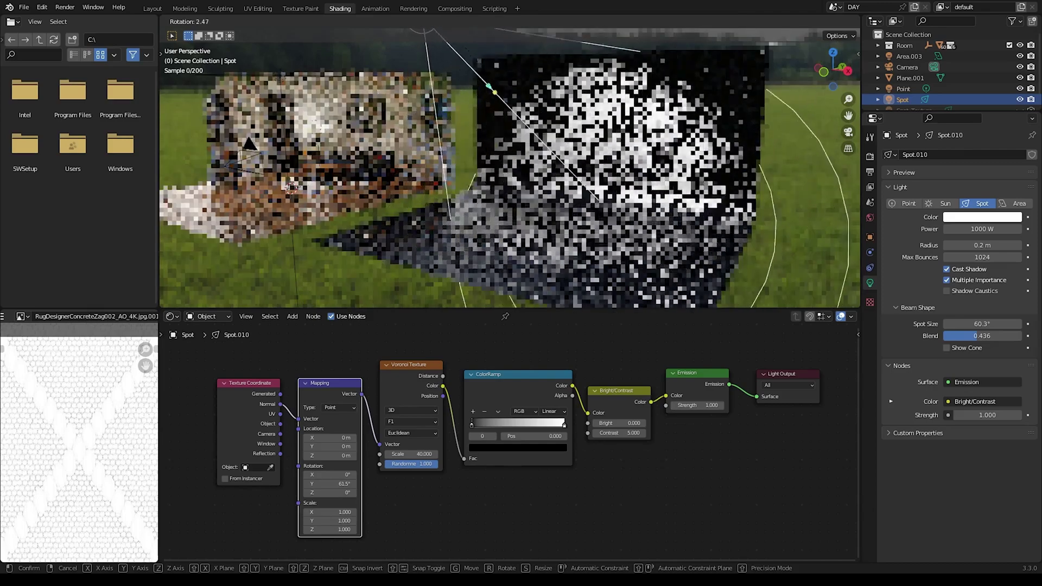
click(512, 124)
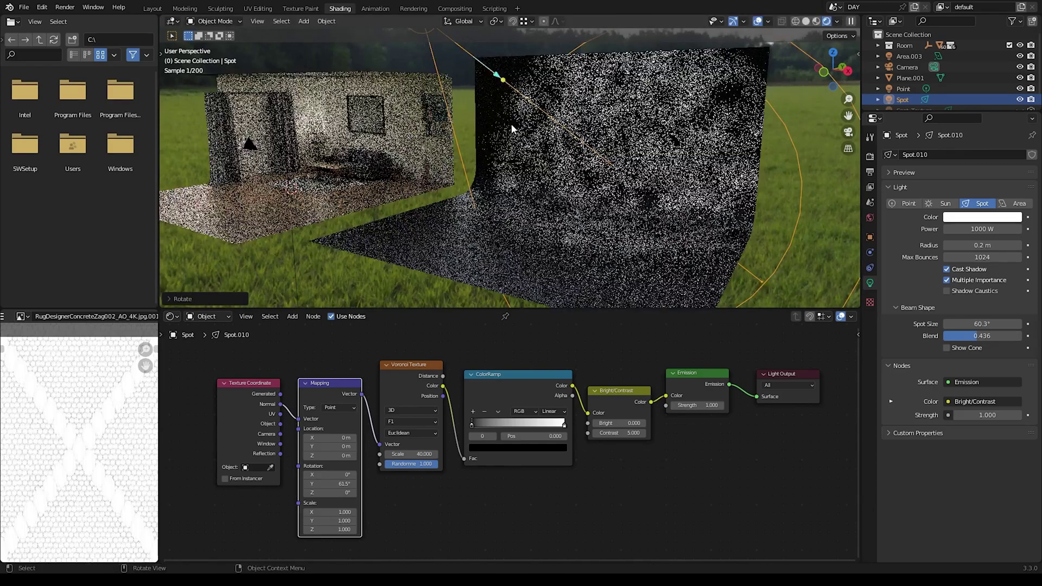
middle_drag(509, 139, 419, 134)
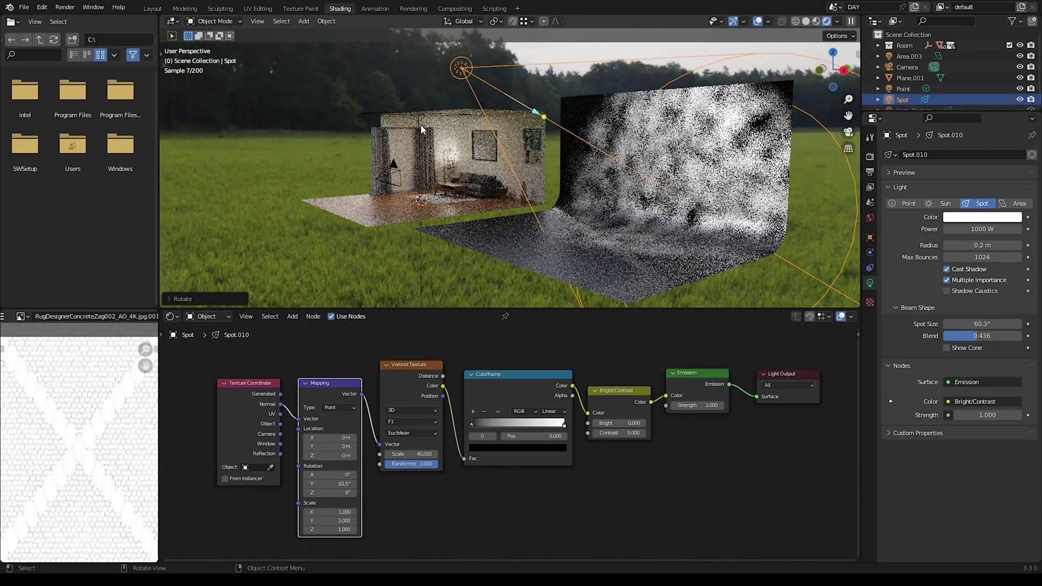
middle_drag(439, 125, 459, 119)
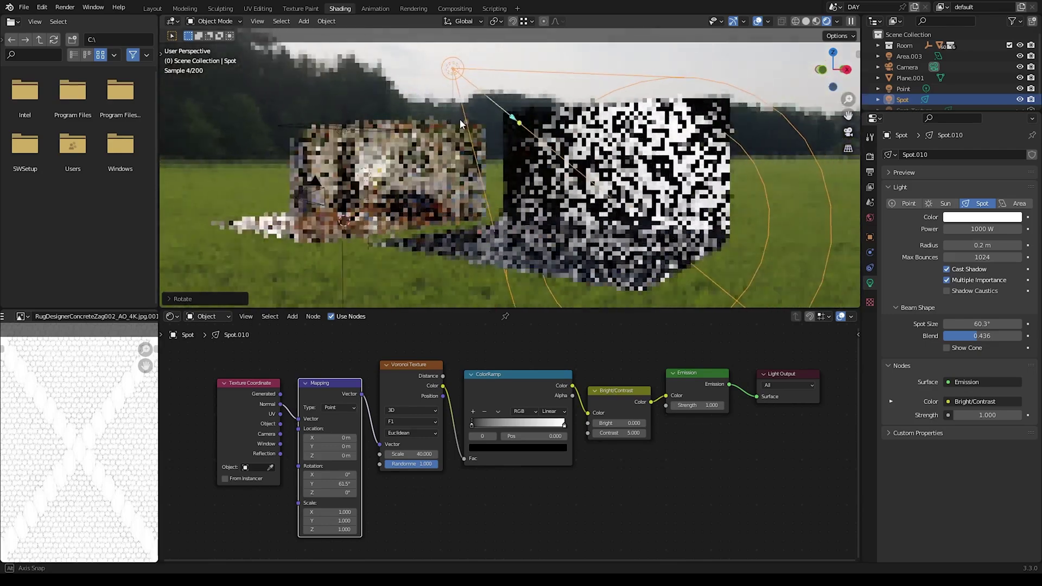